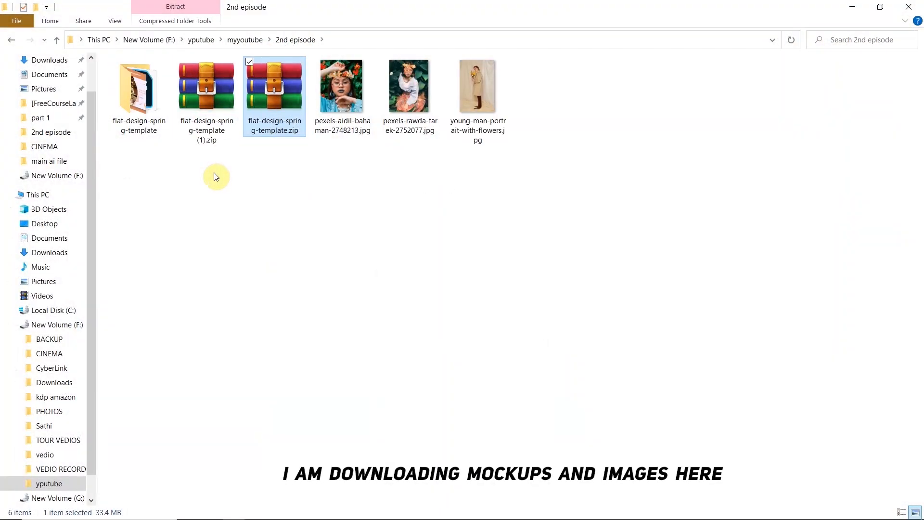
# Delete the flat-design-spring-template.zip archive from the 2nd episode folder
pyautogui.press('Delete')
pyautogui.rightClick(213, 102)
pyautogui.click(107, 179)
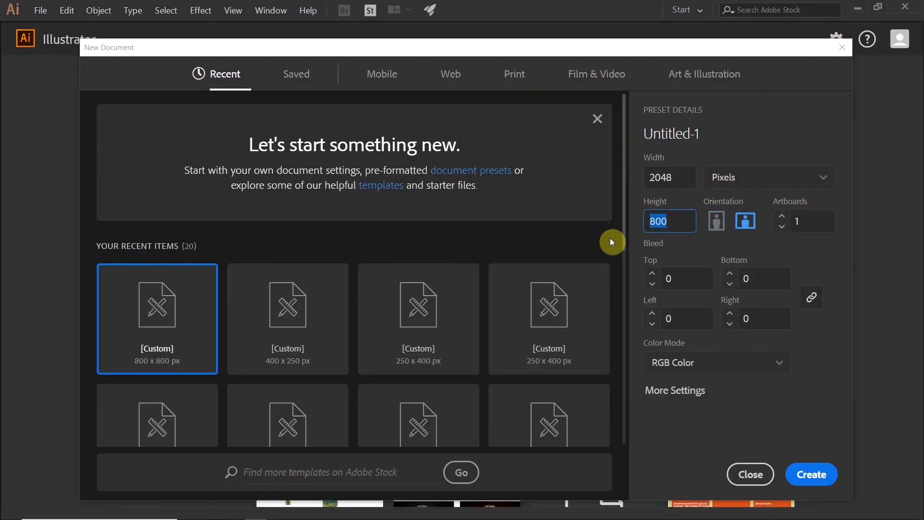
# Check the Facebook landscape post size in the browser and create a 2048 x 1149 px document in Illustrator
pyautogui.click(212, 512)
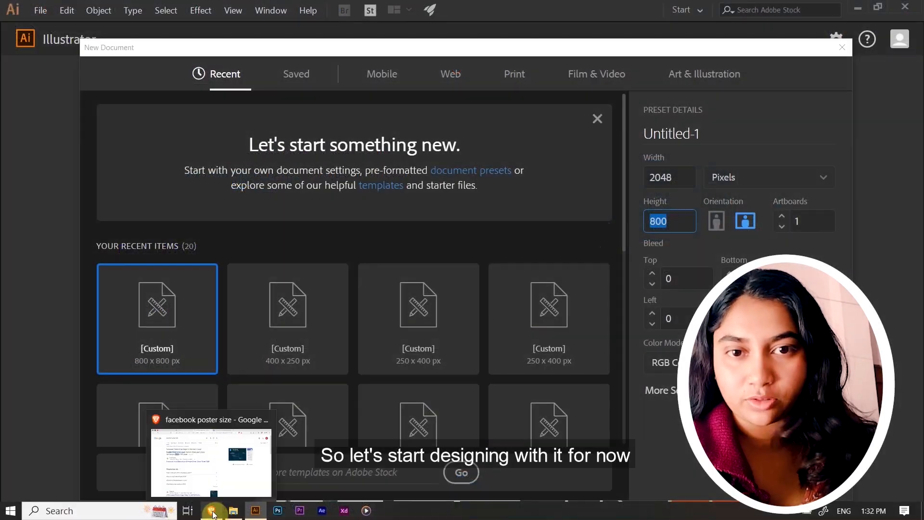
pyautogui.click(215, 492)
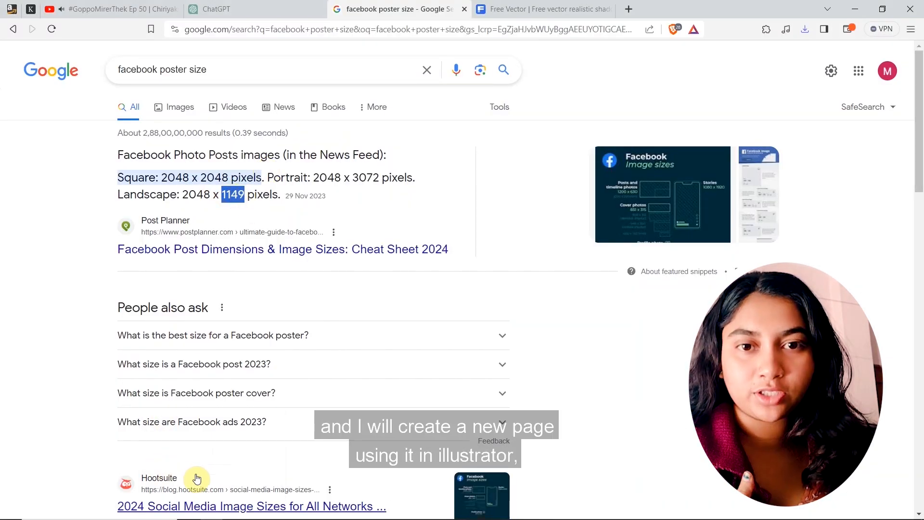
pyautogui.click(254, 511)
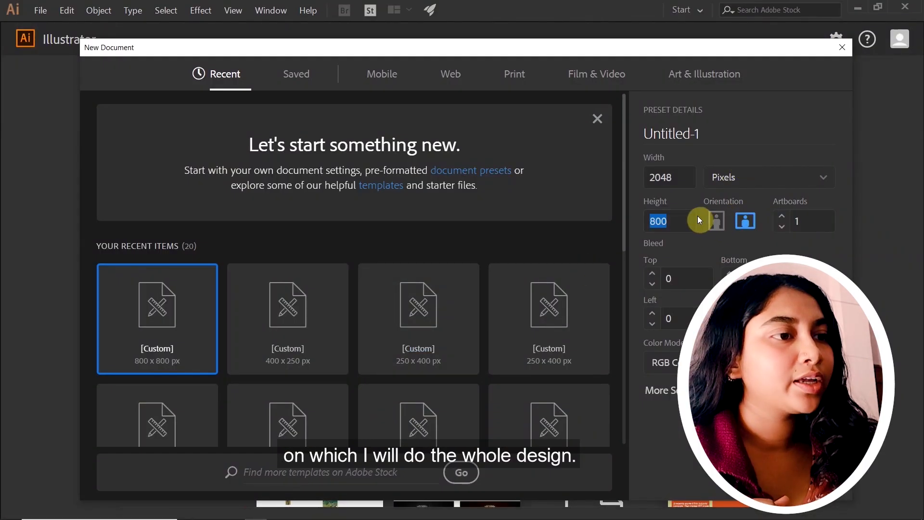
pyautogui.click(673, 222)
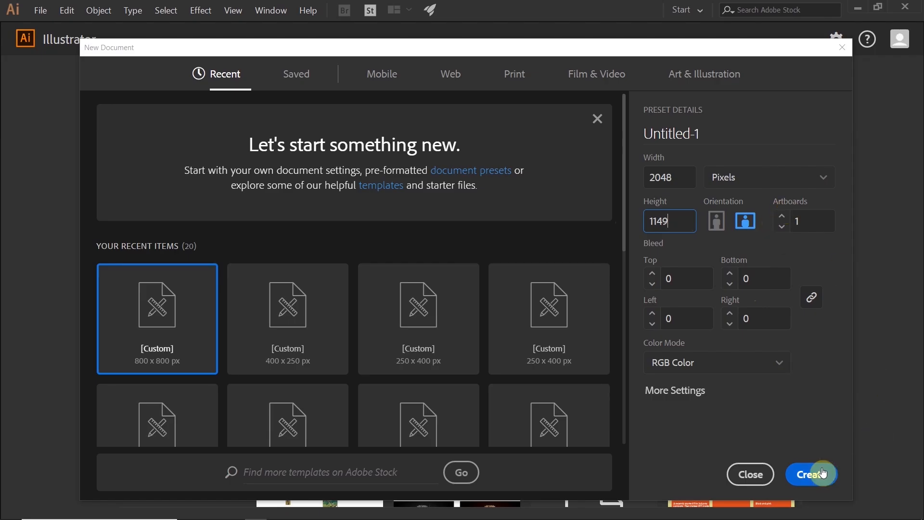
pyautogui.click(813, 474)
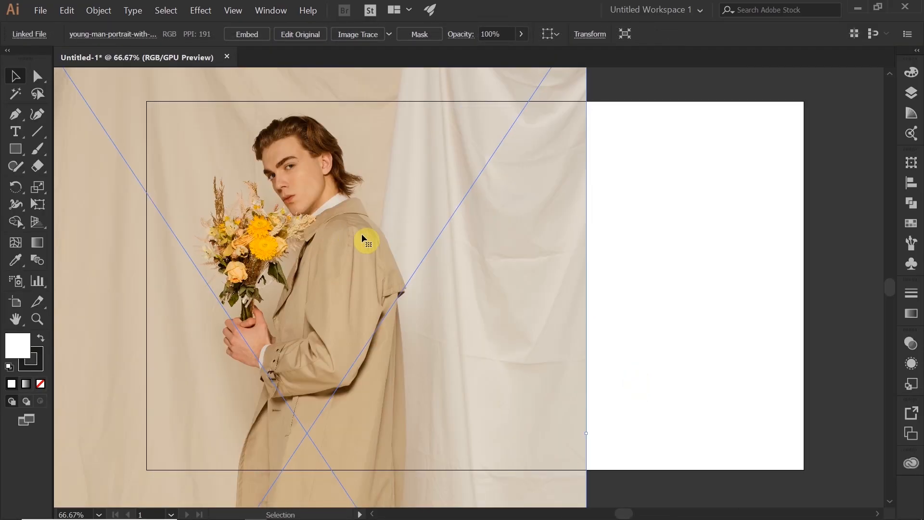
# Draw a tall ellipse around the man and his bouquet, and clip the photo to it with a clipping mask
pyautogui.moveTo(16, 149)
pyautogui.mouseDown()
pyautogui.moveTo(42, 152)
pyautogui.moveTo(83, 184)
pyautogui.mouseUp()
pyautogui.moveTo(199, 85); pyautogui.dragTo(422, 416)
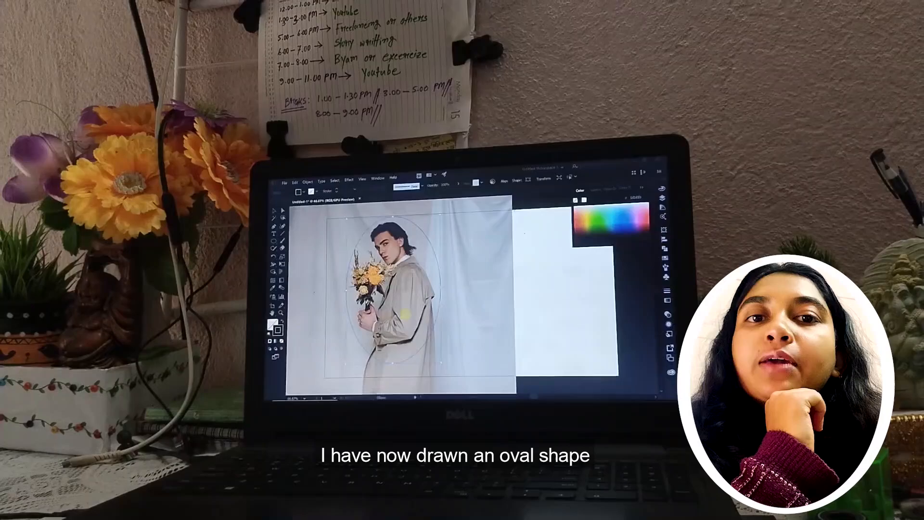
pyautogui.press('v')
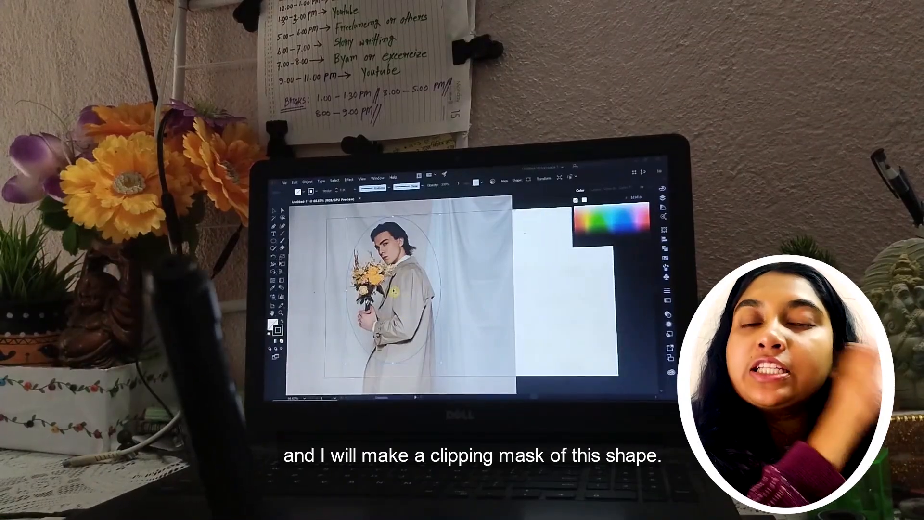
pyautogui.moveTo(394, 290); pyautogui.dragTo(390, 299)
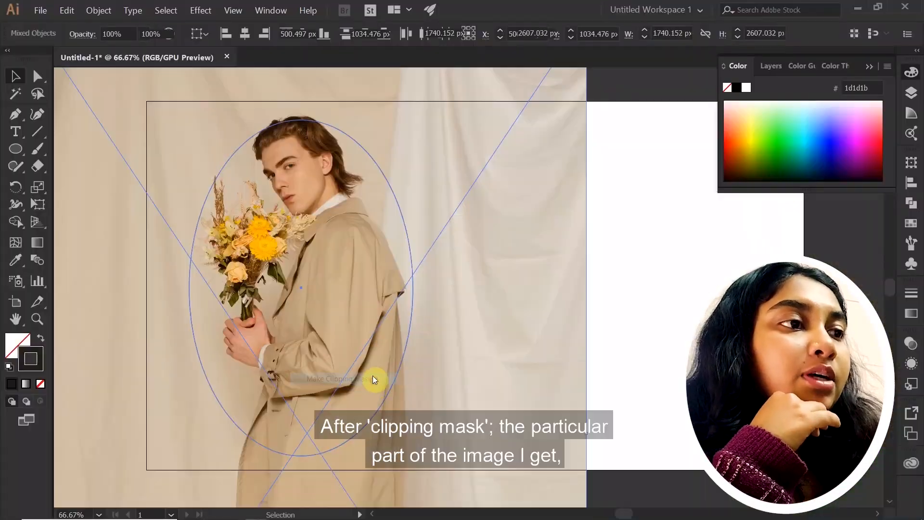
pyautogui.click(434, 347)
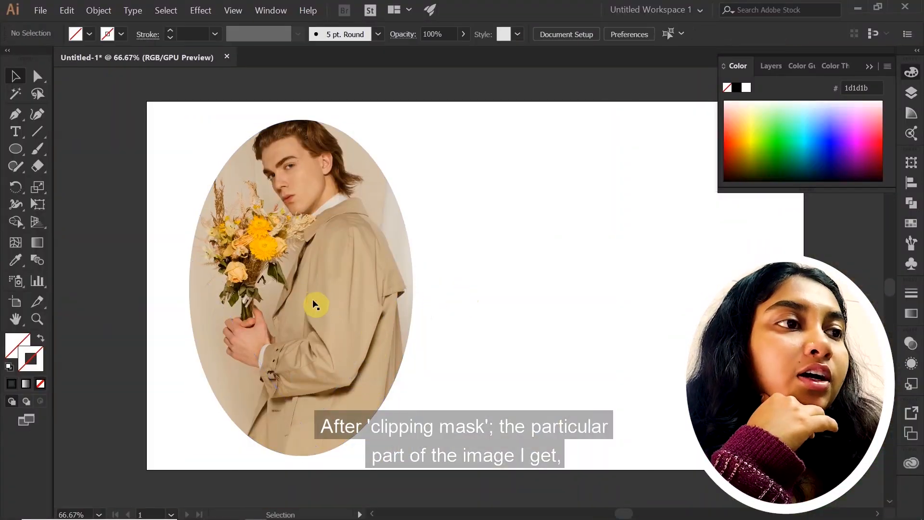
# Move the oval photo up to the artboard's upper left so it overlaps the artboard edge
pyautogui.moveTo(314, 304); pyautogui.dragTo(223, 257)
pyautogui.moveTo(246, 261); pyautogui.dragTo(248, 288)
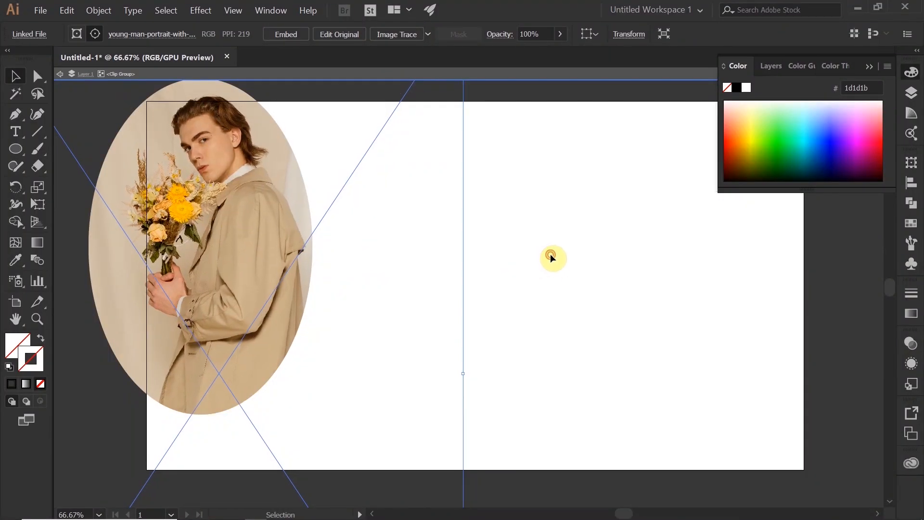
pyautogui.click(534, 270)
pyautogui.click(870, 66)
# Draw a rectangle covering the whole artboard and use it to crop the oval photo to the artboard edges
pyautogui.press('m')
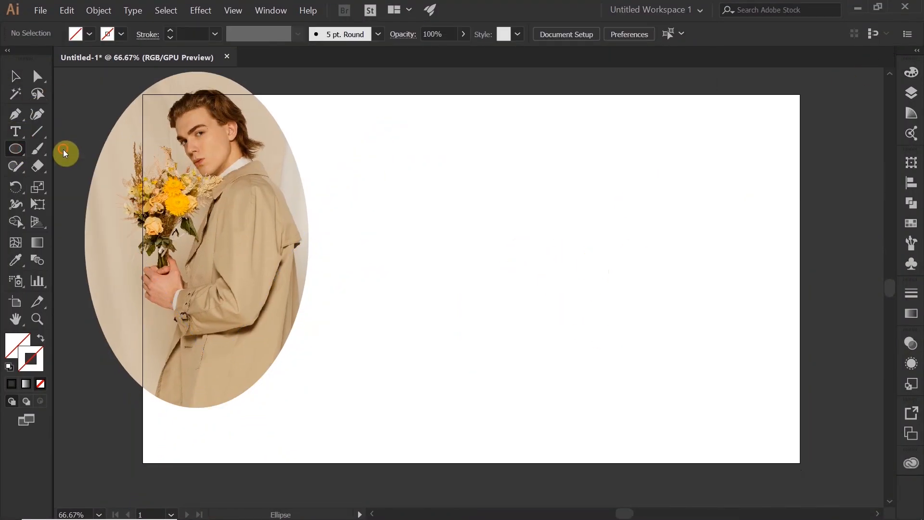
pyautogui.moveTo(143, 94)
pyautogui.mouseDown()
pyautogui.moveTo(767, 429)
pyautogui.moveTo(800, 463)
pyautogui.mouseUp()
pyautogui.press('v')
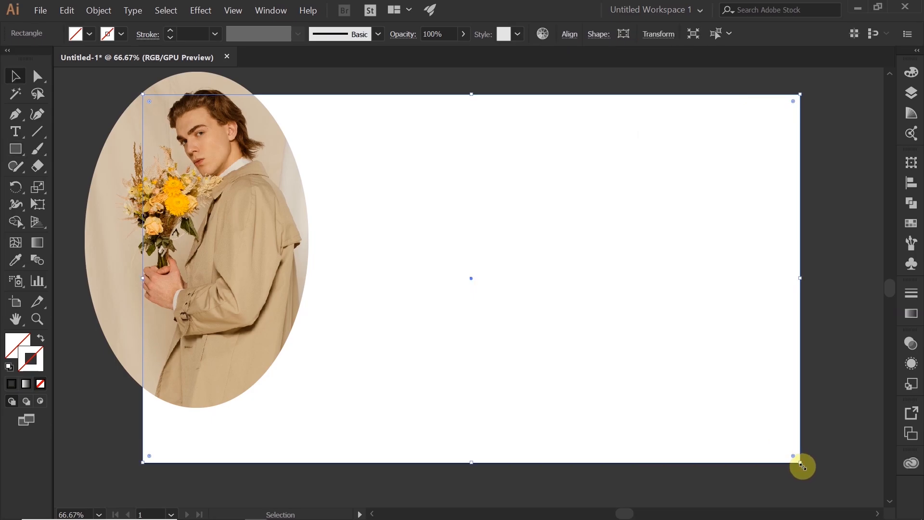
pyautogui.click(103, 169)
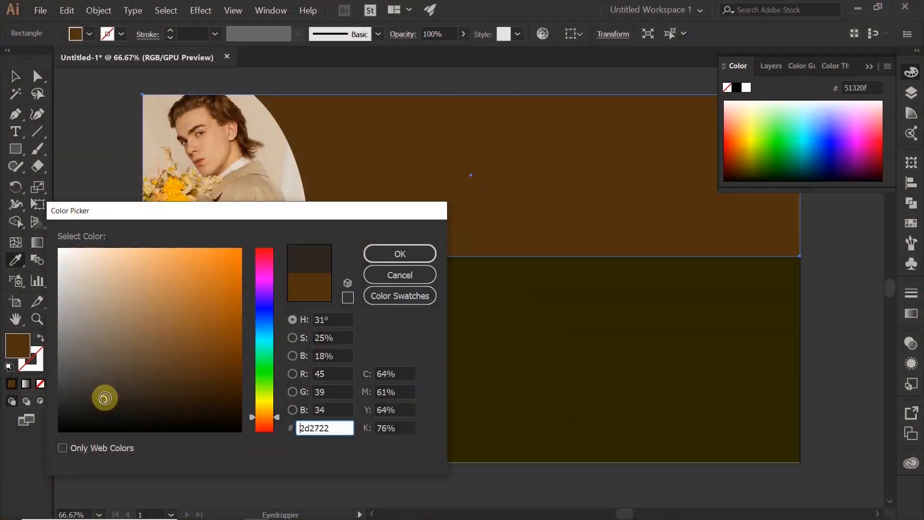
# Set the upper background rectangle's fill to the dark brown #2b2622
pyautogui.click(105, 399)
pyautogui.click(403, 253)
pyautogui.click(104, 401)
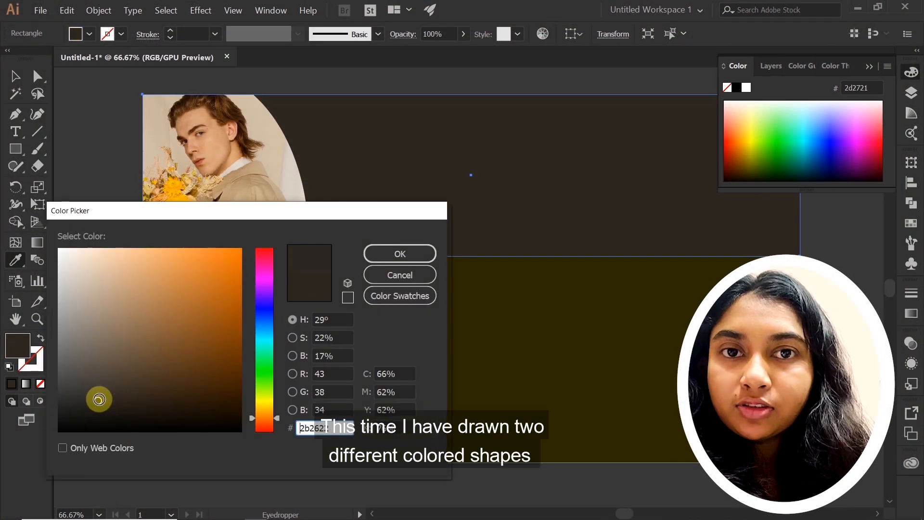
pyautogui.moveTo(96, 398); pyautogui.dragTo(95, 400)
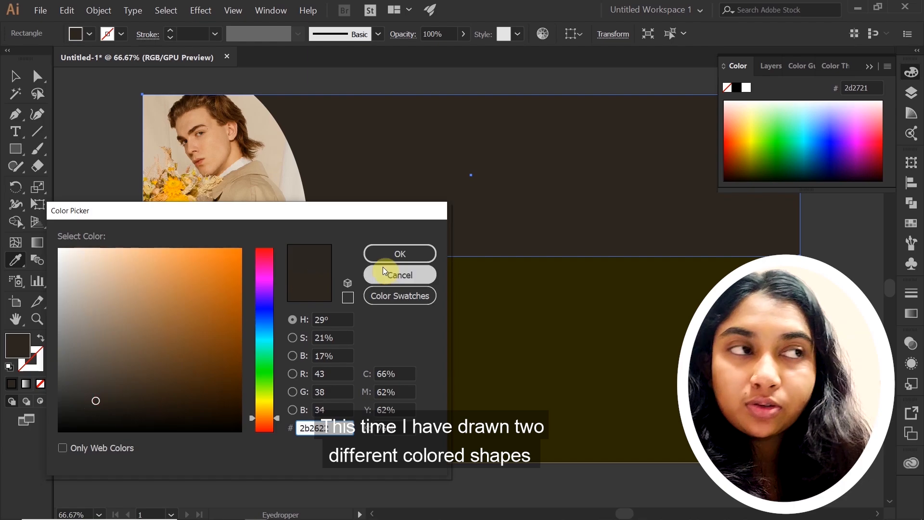
pyautogui.click(398, 256)
pyautogui.click(869, 67)
# Fill the lower background rectangle with a tan sampled from the man's coat using the Eyedropper
pyautogui.press('v')
pyautogui.click(633, 323)
pyautogui.press('i')
pyautogui.click(226, 255)
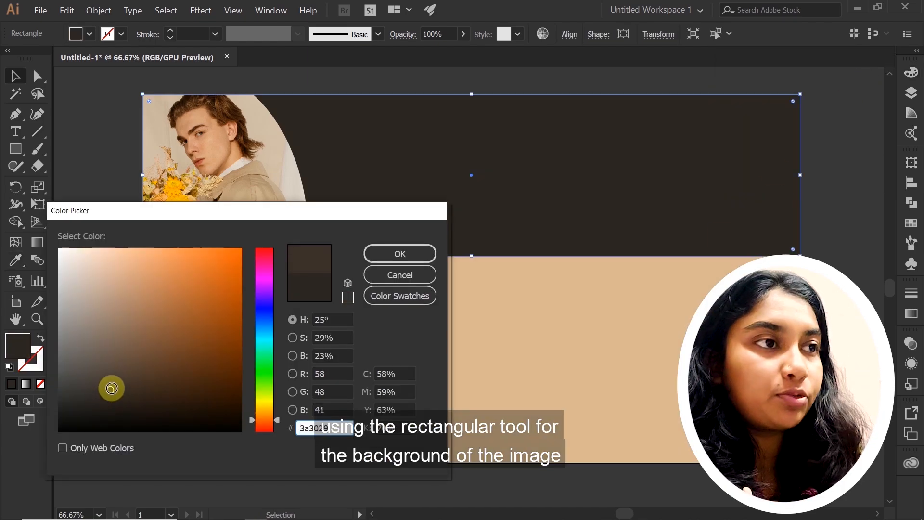
# Set the upper rectangle's fill to brown #3a3029 and change the lower rectangle's fill to a deeper tan
pyautogui.click(392, 254)
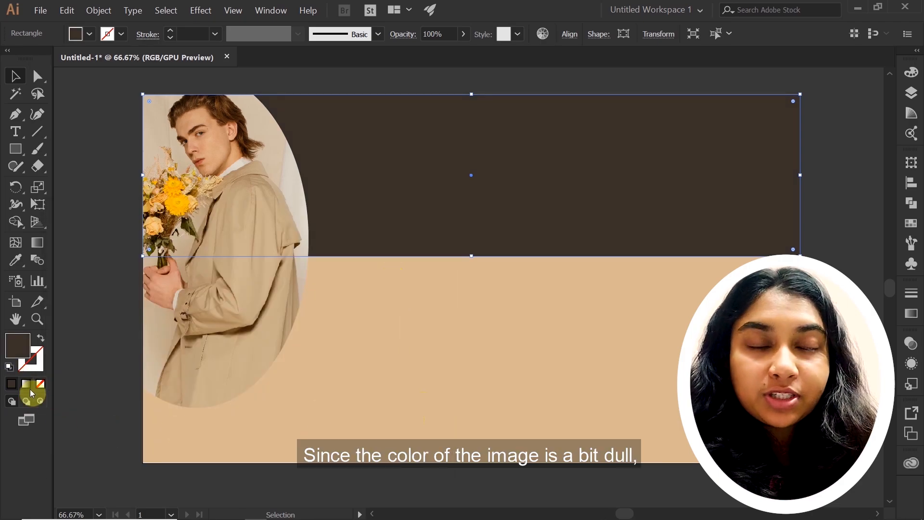
pyautogui.click(168, 438)
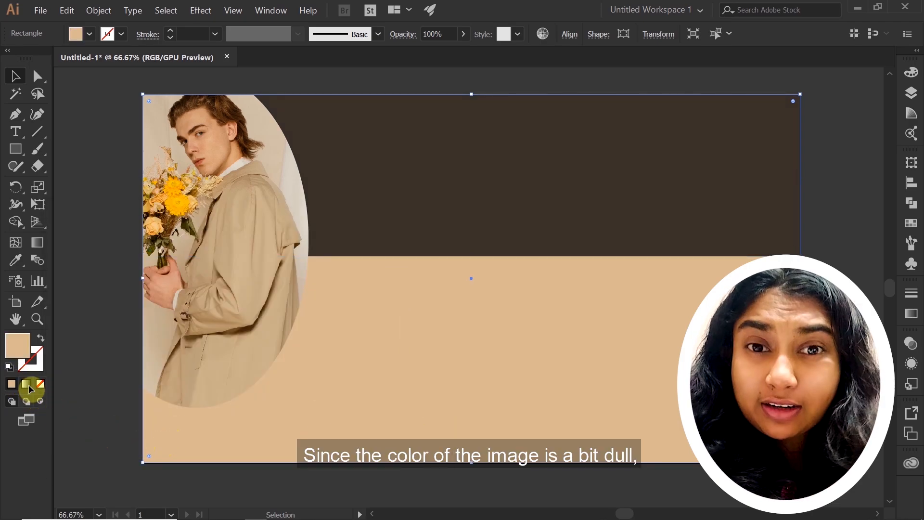
pyautogui.doubleClick(17, 346)
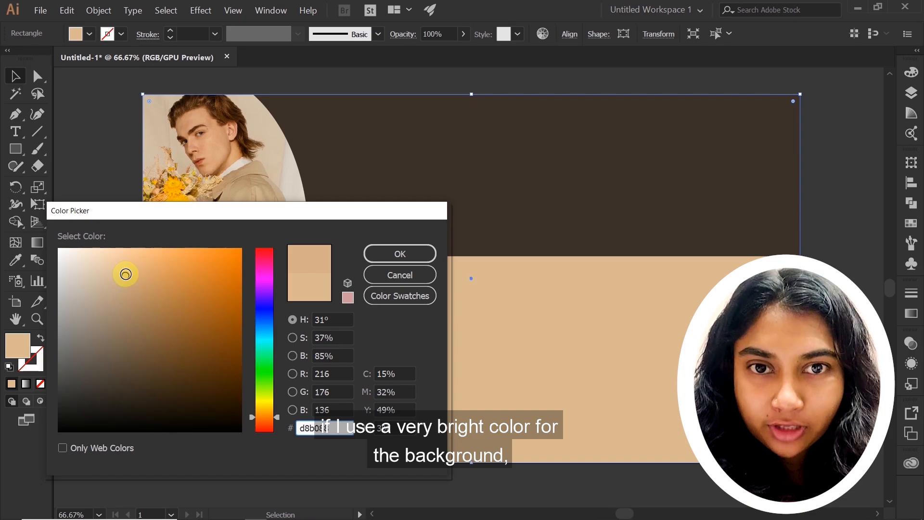
pyautogui.moveTo(124, 280); pyautogui.dragTo(128, 275)
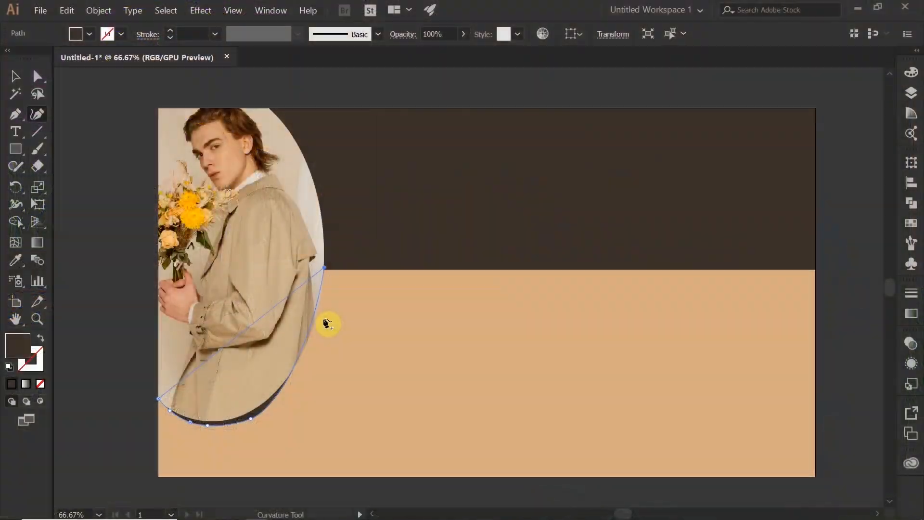
# Reshape the dark curved path along the oval photo's lower edge with the Curvature tool so it forms a thin rim
pyautogui.moveTo(251, 423); pyautogui.dragTo(287, 401)
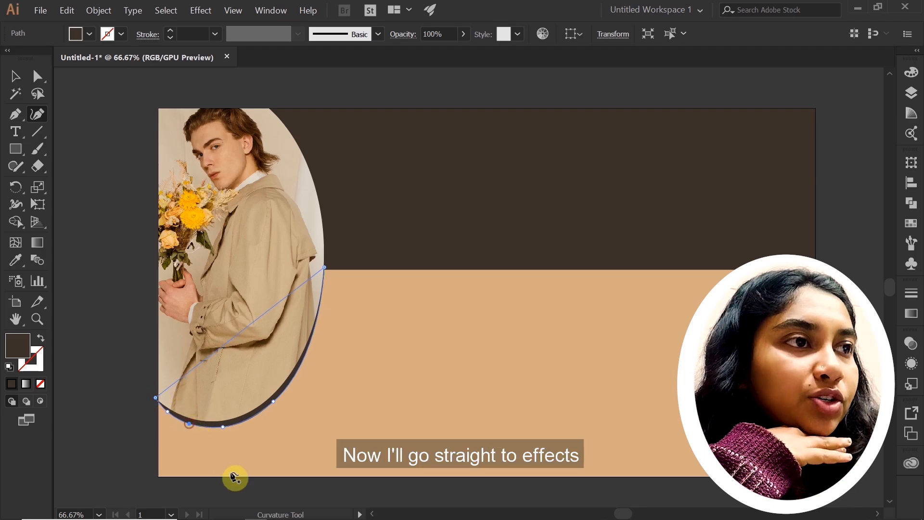
pyautogui.press('v')
pyautogui.click(143, 397)
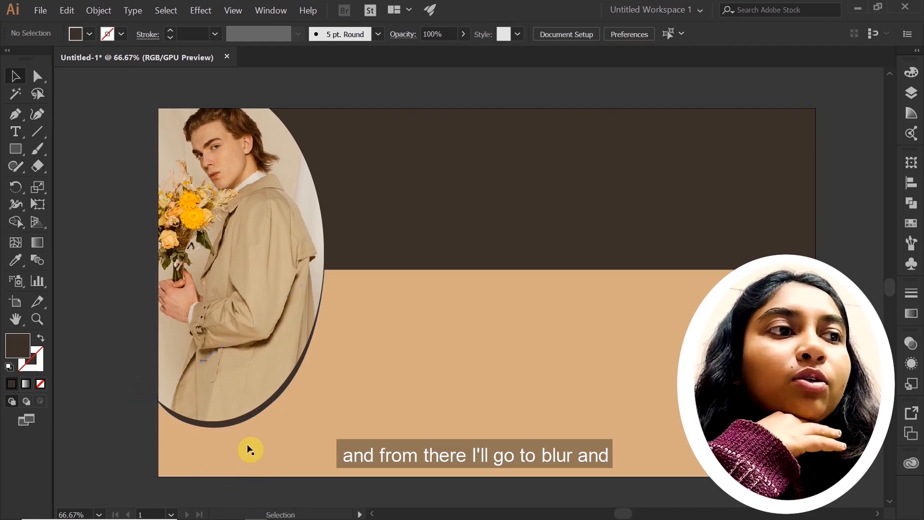
# Apply a Gaussian Blur with a 73.9-pixel radius to the dark curved shape beneath the oval photo
pyautogui.click(243, 424)
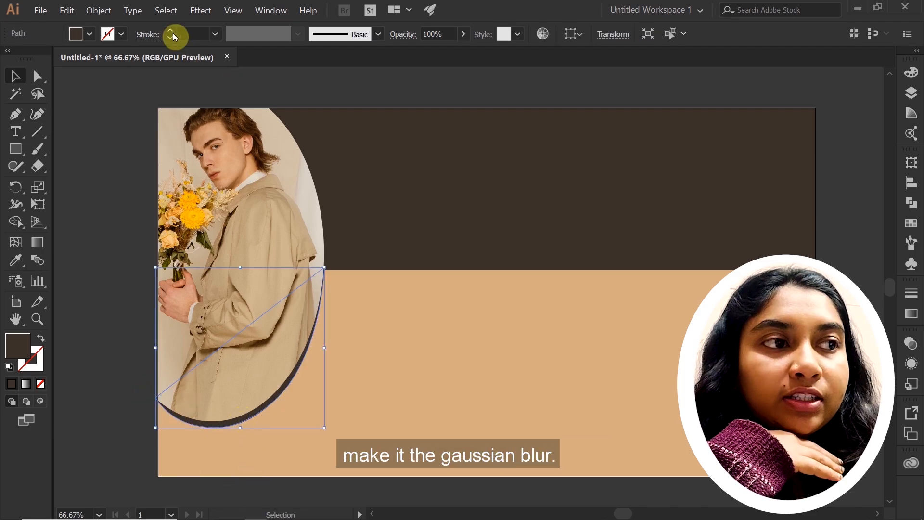
pyautogui.click(199, 10)
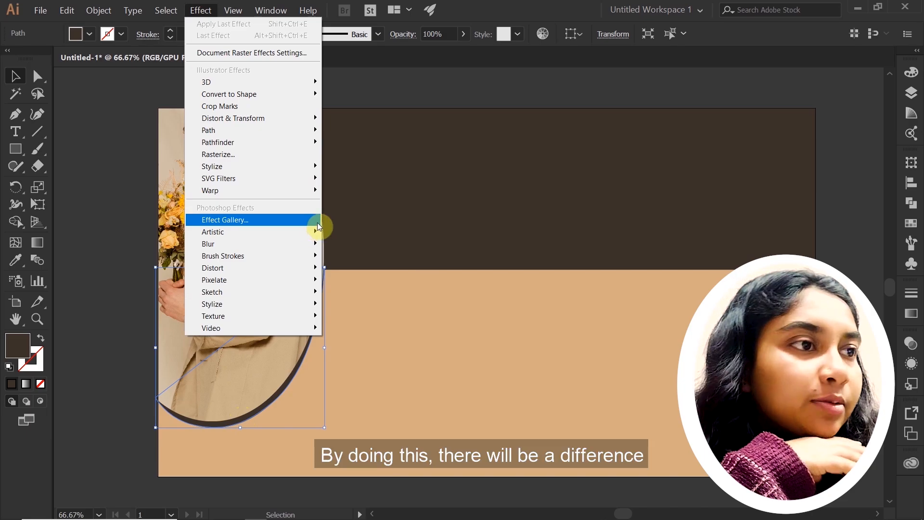
pyautogui.moveTo(305, 173)
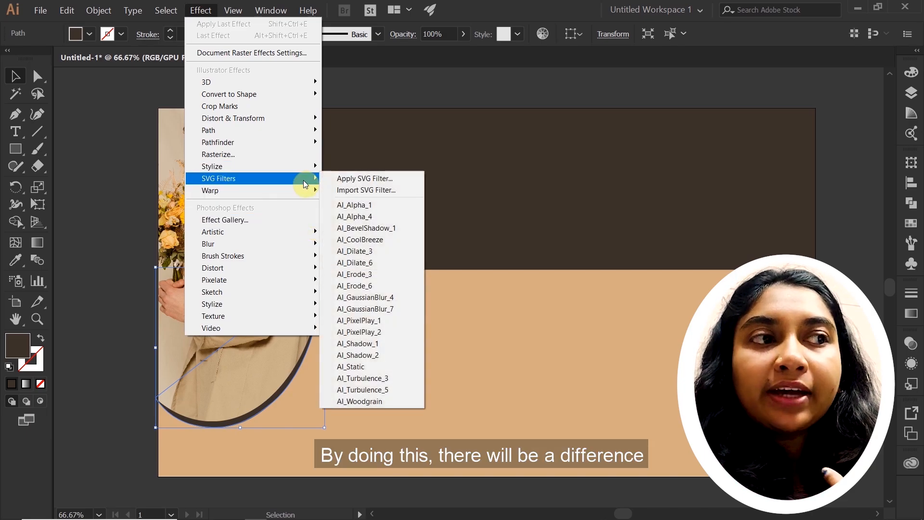
pyautogui.moveTo(296, 248)
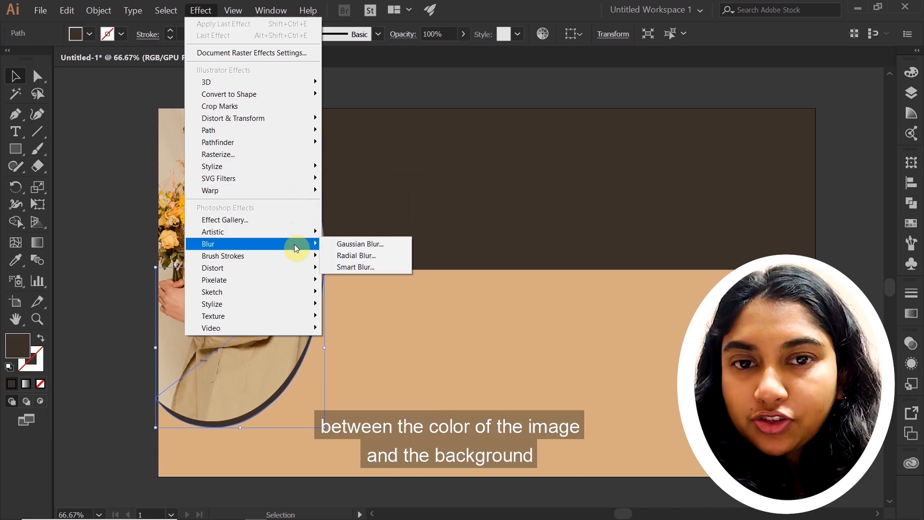
pyautogui.click(344, 244)
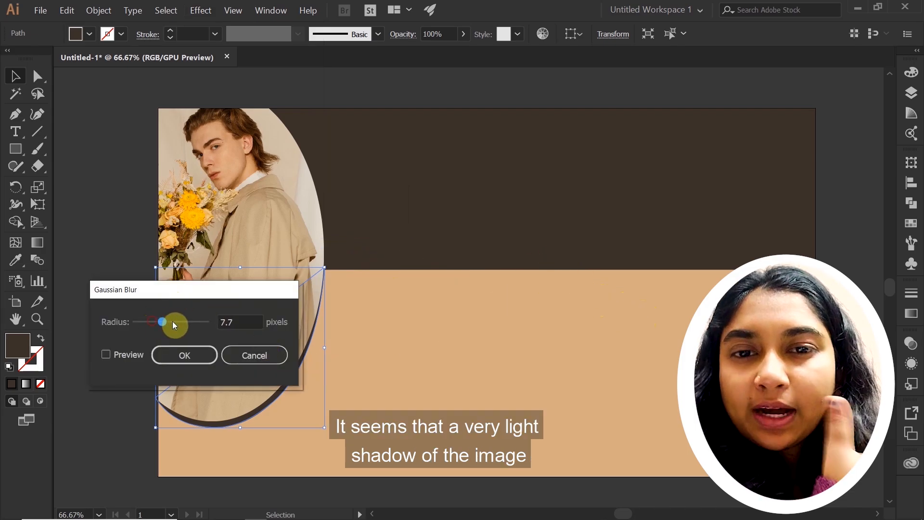
pyautogui.moveTo(174, 325); pyautogui.dragTo(199, 331)
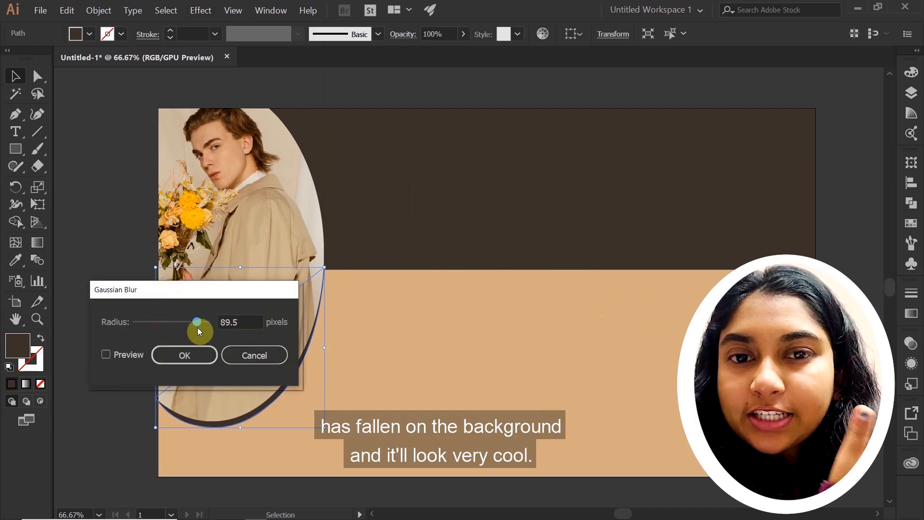
pyautogui.click(184, 356)
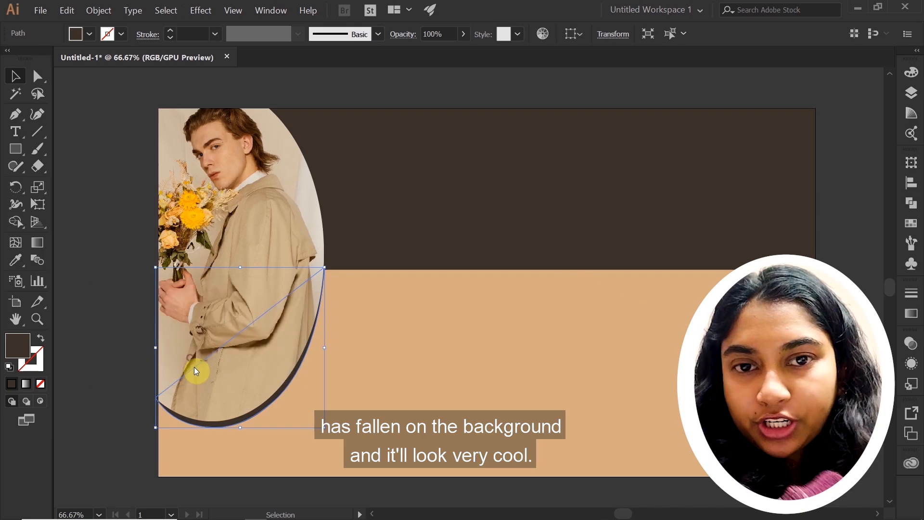
pyautogui.click(129, 283)
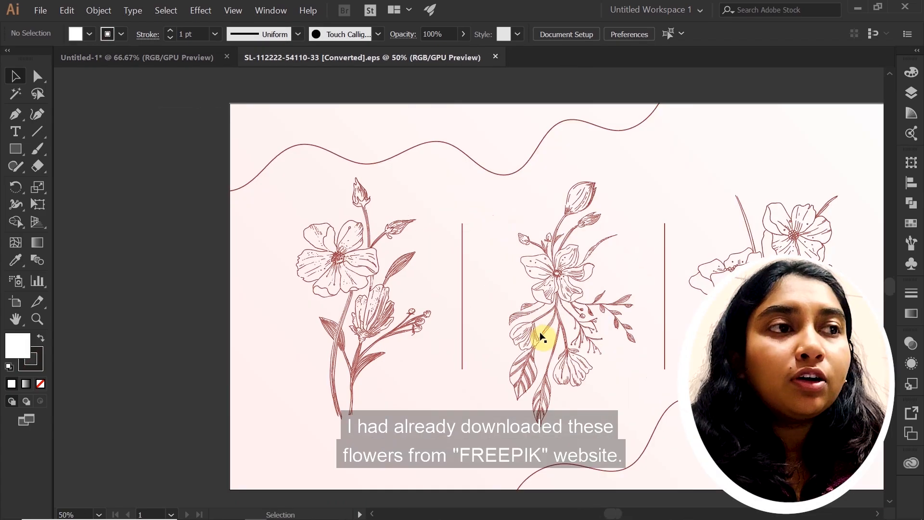
pyautogui.scroll(1, 543, 338)
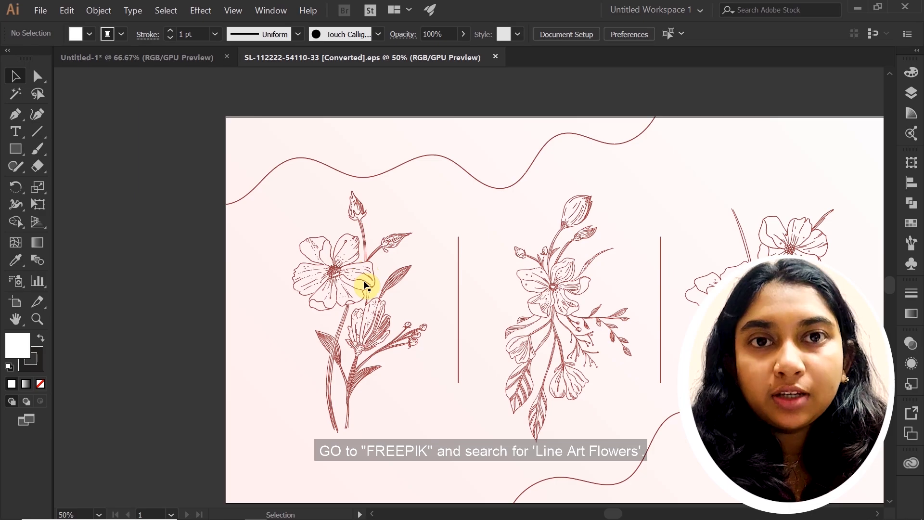
pyautogui.click(375, 285)
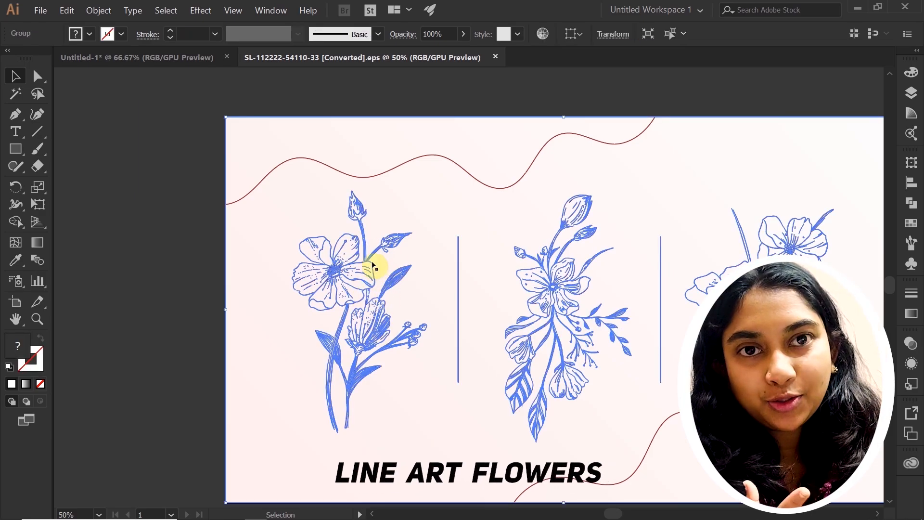
pyautogui.rightClick(375, 268)
pyautogui.click(405, 336)
pyautogui.click(206, 340)
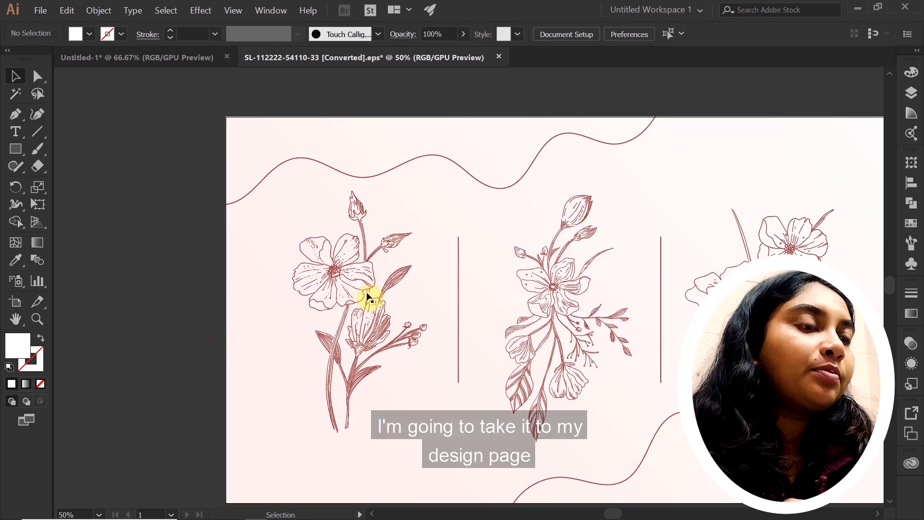
# Bring the single-stem flower artwork into the poster document and set its fill to white #ffffff
pyautogui.moveTo(366, 299); pyautogui.dragTo(295, 448)
pyautogui.doubleClick(29, 349)
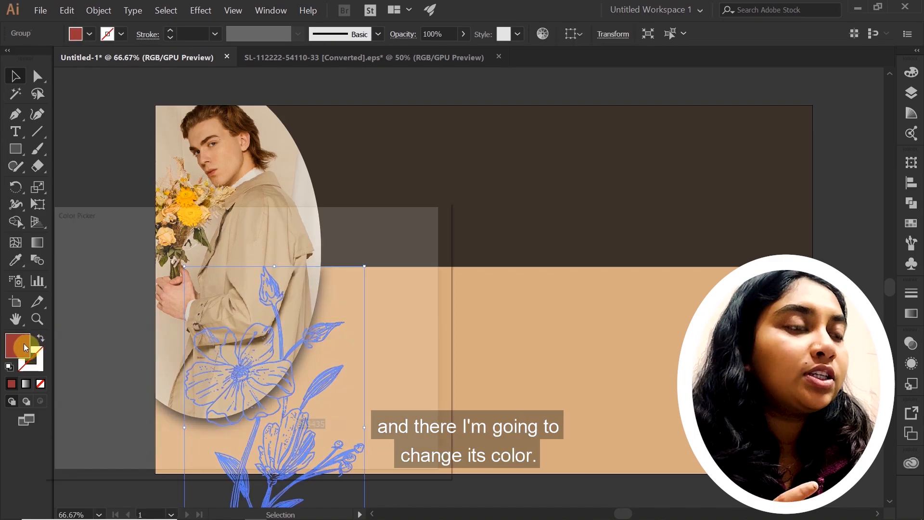
pyautogui.moveTo(103, 270); pyautogui.dragTo(56, 243)
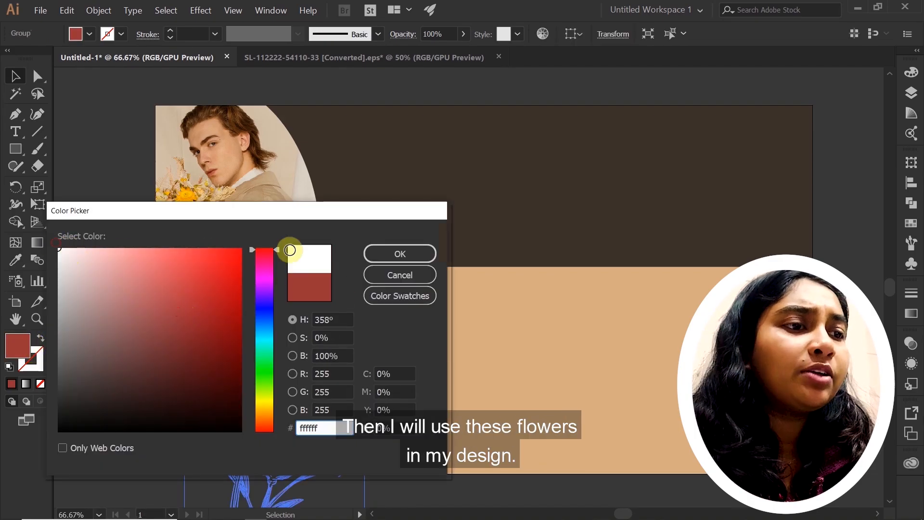
pyautogui.click(381, 254)
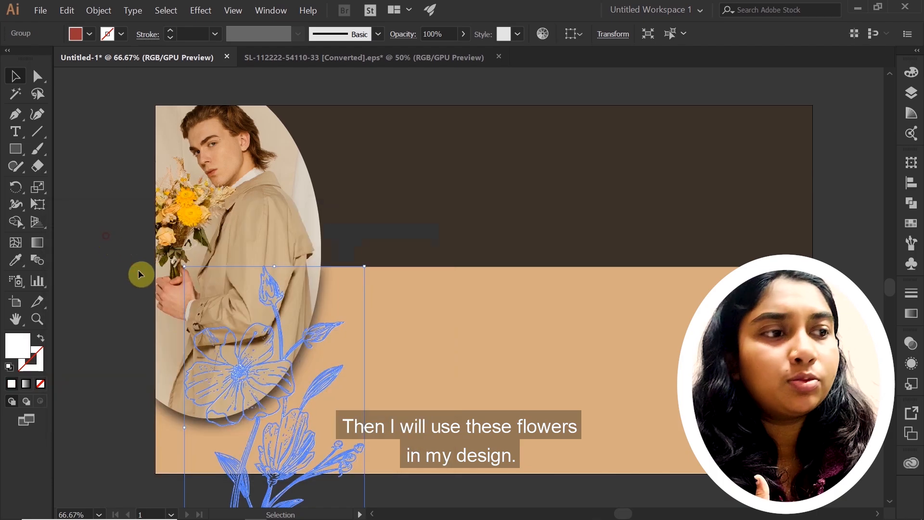
# Scale the white flower down slightly and position it over the oval photo's lower edge, with its stems extending below the artboard
pyautogui.click(105, 236)
pyautogui.moveTo(297, 464); pyautogui.dragTo(295, 443)
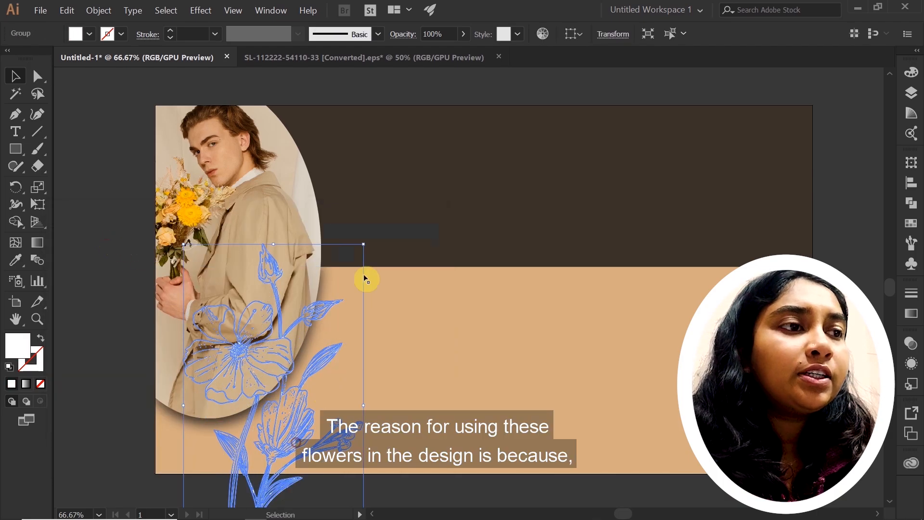
pyautogui.moveTo(361, 244); pyautogui.dragTo(352, 270)
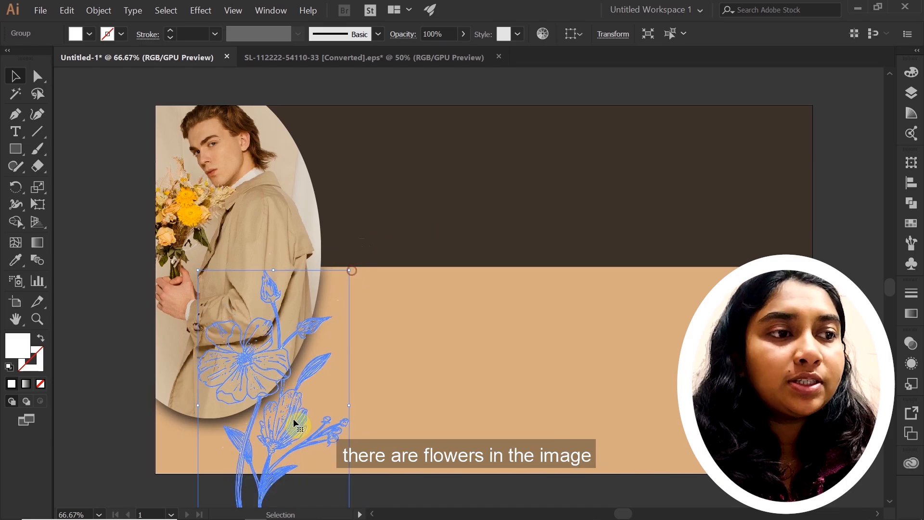
pyautogui.moveTo(295, 424)
pyautogui.mouseDown()
pyautogui.moveTo(280, 426)
pyautogui.moveTo(300, 412)
pyautogui.mouseUp()
pyautogui.click(371, 495)
pyautogui.click(344, 487)
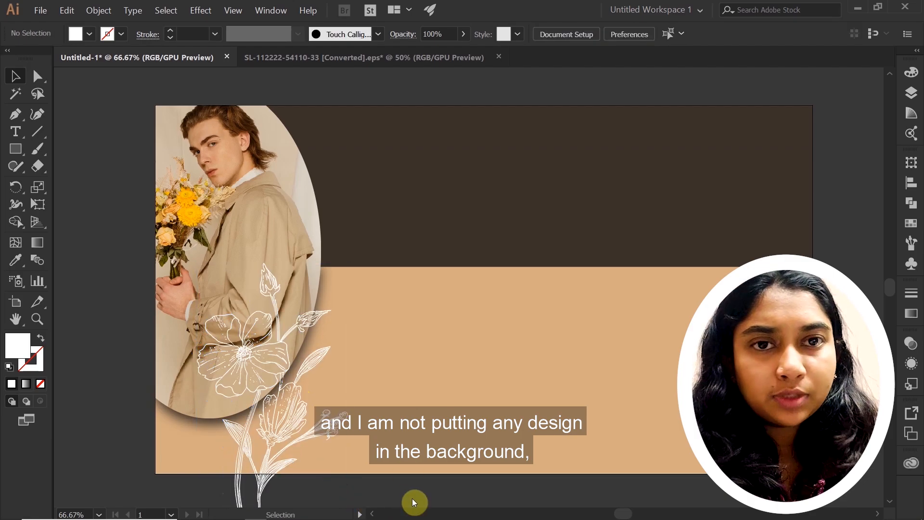
pyautogui.moveTo(308, 482); pyautogui.dragTo(283, 454)
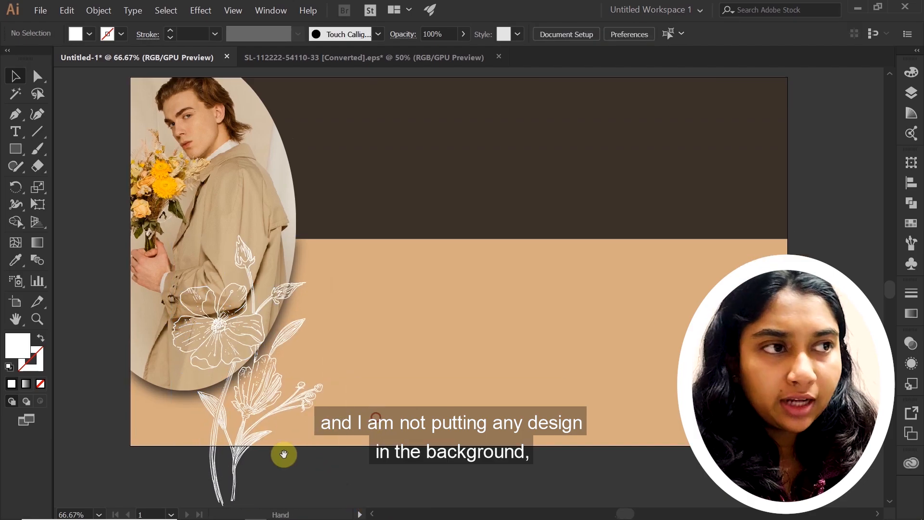
pyautogui.doubleClick(237, 464)
pyautogui.click(272, 471)
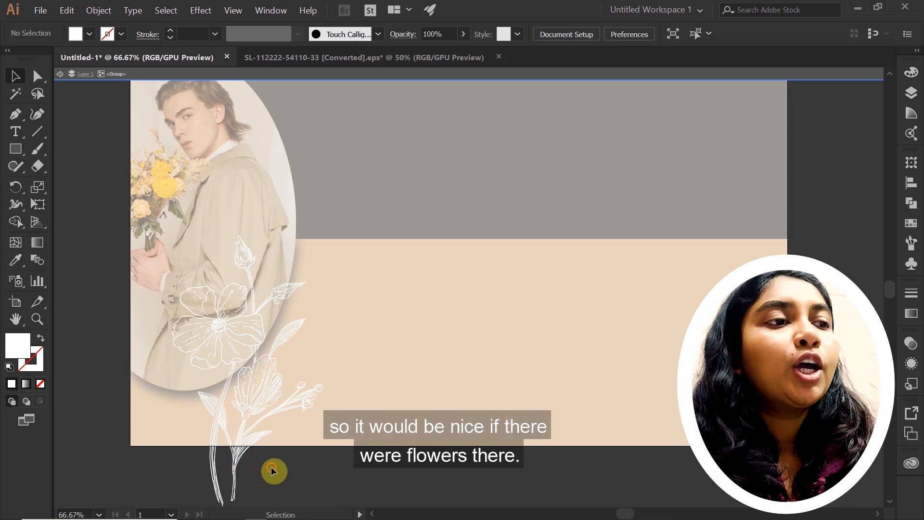
pyautogui.moveTo(226, 467); pyautogui.dragTo(228, 468)
pyautogui.click(304, 471)
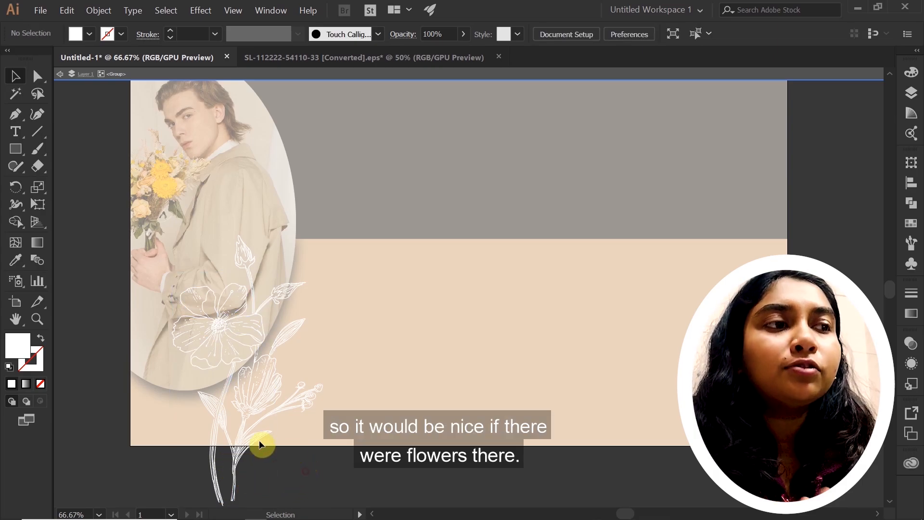
pyautogui.doubleClick(189, 476)
pyautogui.press('space')
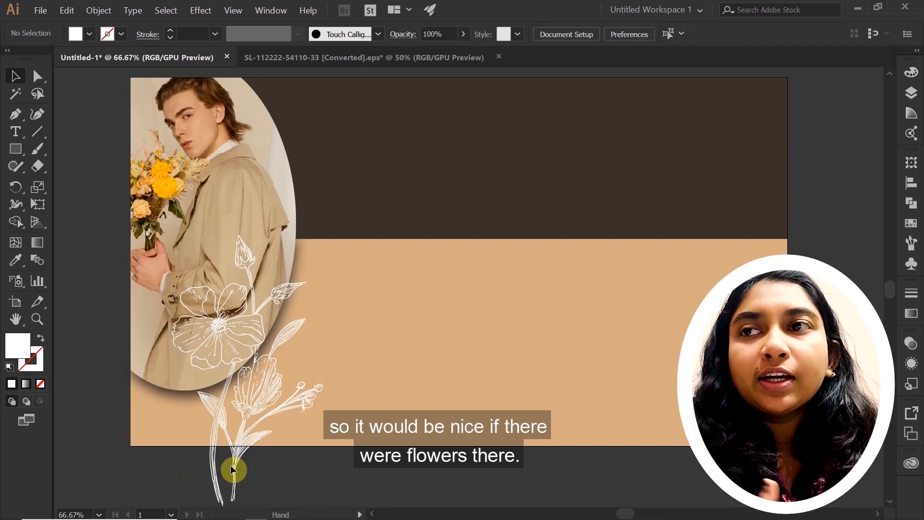
pyautogui.moveTo(338, 444); pyautogui.dragTo(336, 465)
pyautogui.moveTo(356, 402); pyautogui.dragTo(352, 410)
pyautogui.moveTo(380, 376)
pyautogui.mouseDown()
pyautogui.moveTo(374, 381)
pyautogui.moveTo(386, 366)
pyautogui.mouseUp()
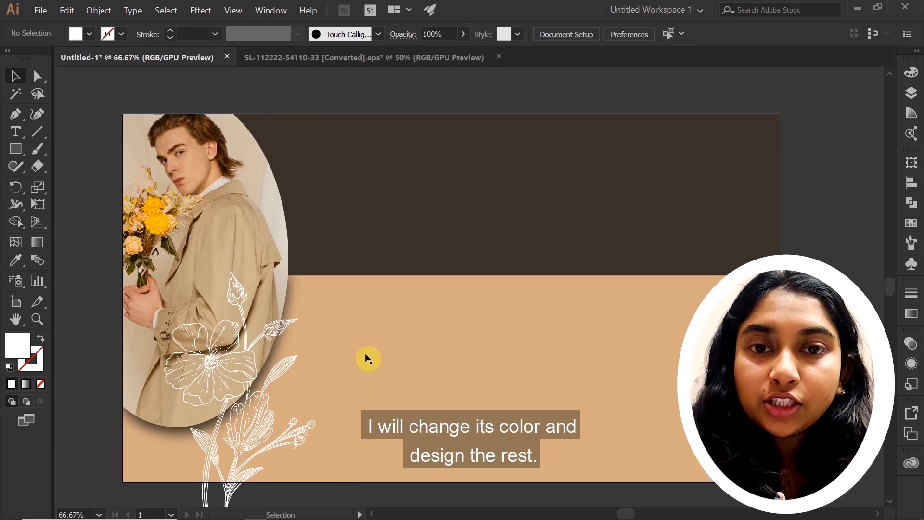
pyautogui.moveTo(490, 308); pyautogui.dragTo(505, 308)
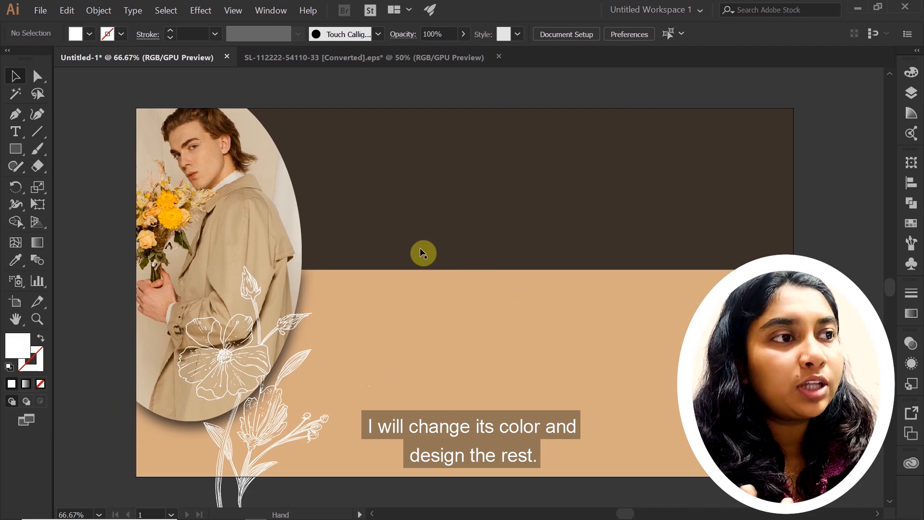
# Add the right-aligned two-line text "WINTER / Fashion Collection" at 82.92 pt across the colour boundary on the poster's right side
pyautogui.press('t')
pyautogui.click(526, 244)
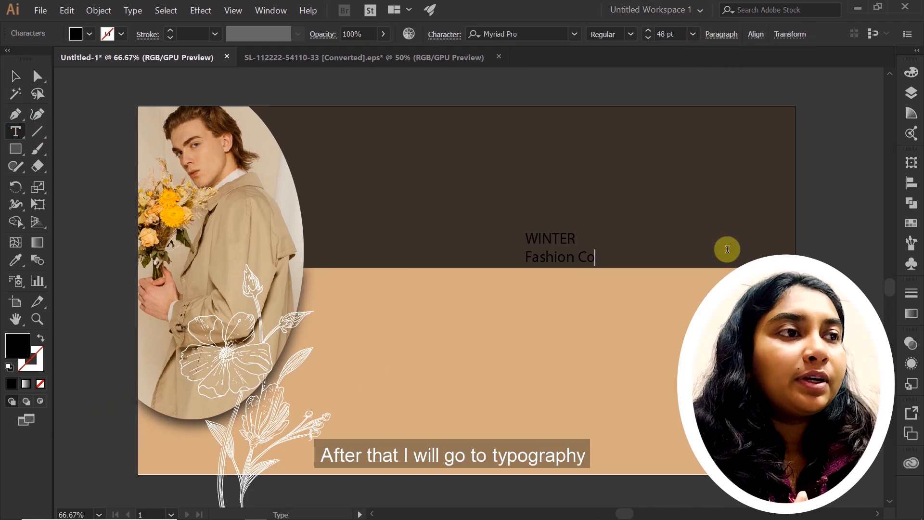
pyautogui.write('llection')
pyautogui.click(722, 34)
pyautogui.click(634, 58)
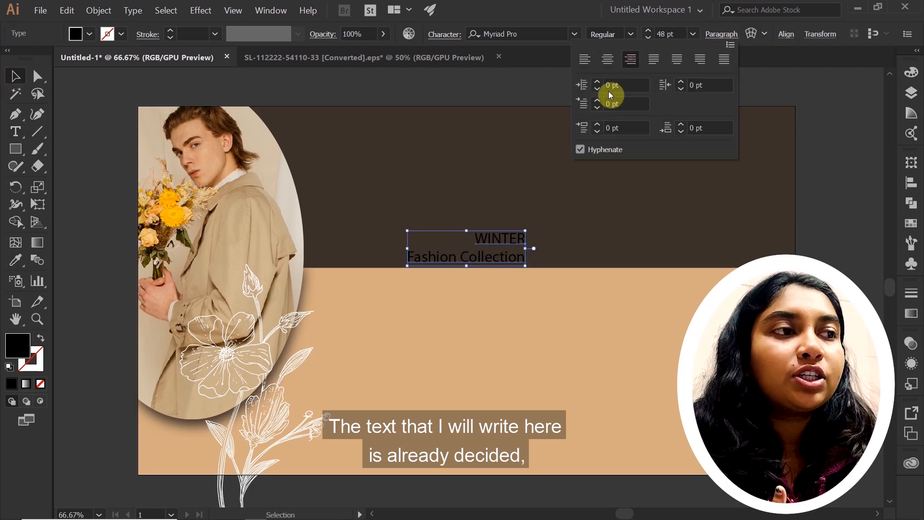
pyautogui.moveTo(525, 266); pyautogui.dragTo(577, 295)
pyautogui.moveTo(500, 264); pyautogui.dragTo(665, 282)
# Filter the font list to Script and preview the script fonts on the word WINTER
pyautogui.click(443, 40)
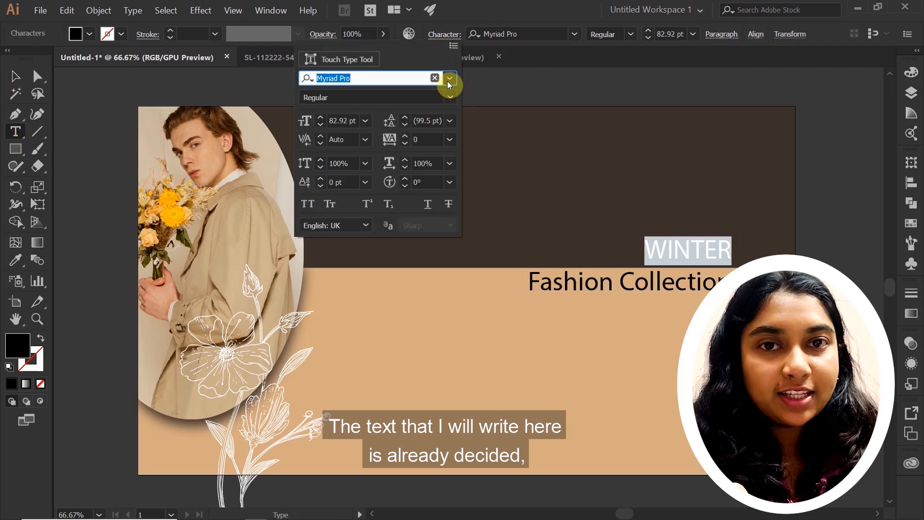
pyautogui.click(449, 78)
pyautogui.click(366, 100)
pyautogui.click(368, 181)
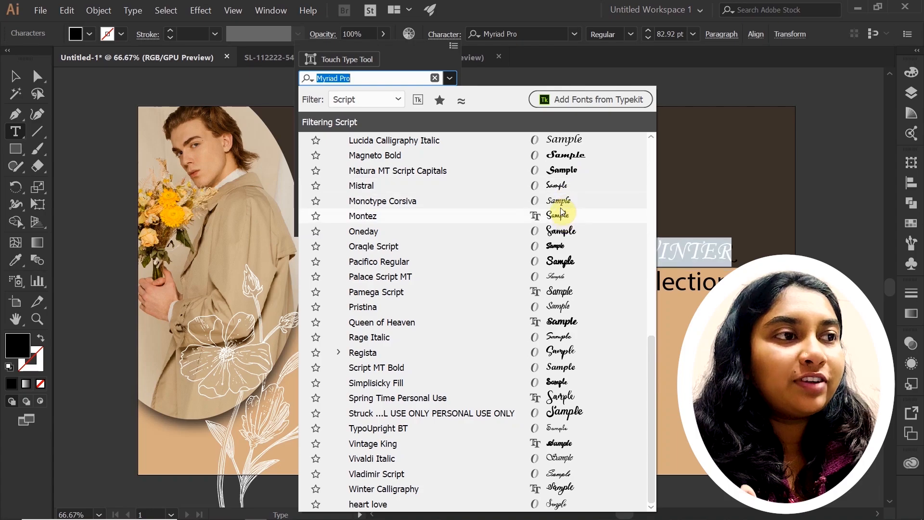
pyautogui.press('Escape')
# Retype the first text line as "Winter" and set its font to Babysweet
pyautogui.press('Escape')
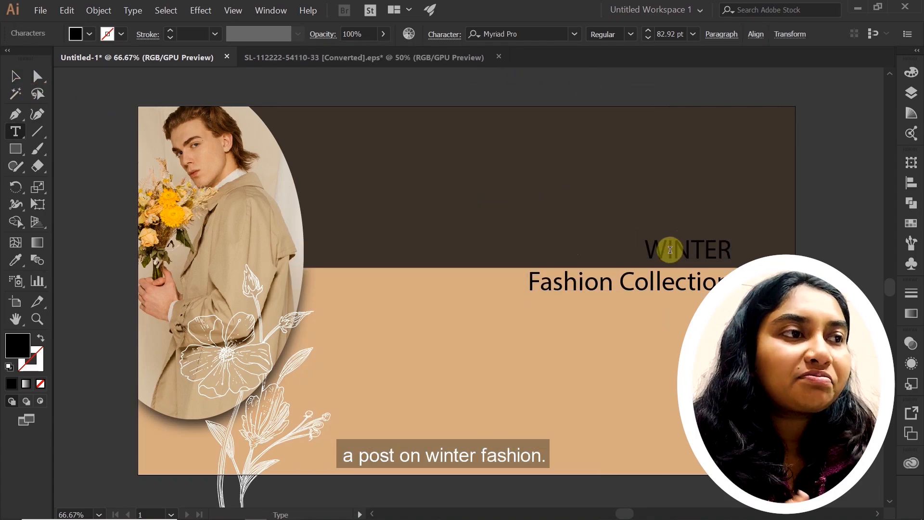
pyautogui.press('Escape')
pyautogui.moveTo(580, 369); pyautogui.dragTo(629, 319)
pyautogui.doubleClick(797, 237)
pyautogui.click(437, 40)
pyautogui.click(448, 79)
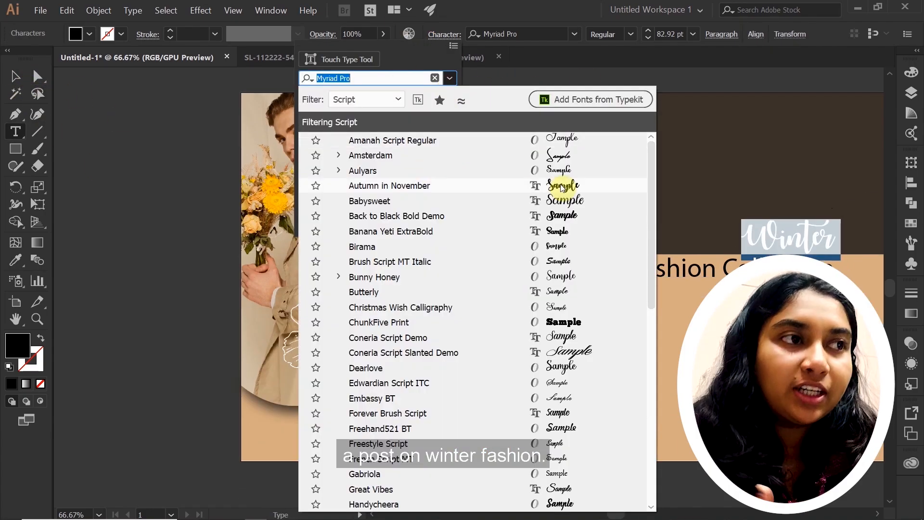
pyautogui.click(560, 187)
pyautogui.click(448, 78)
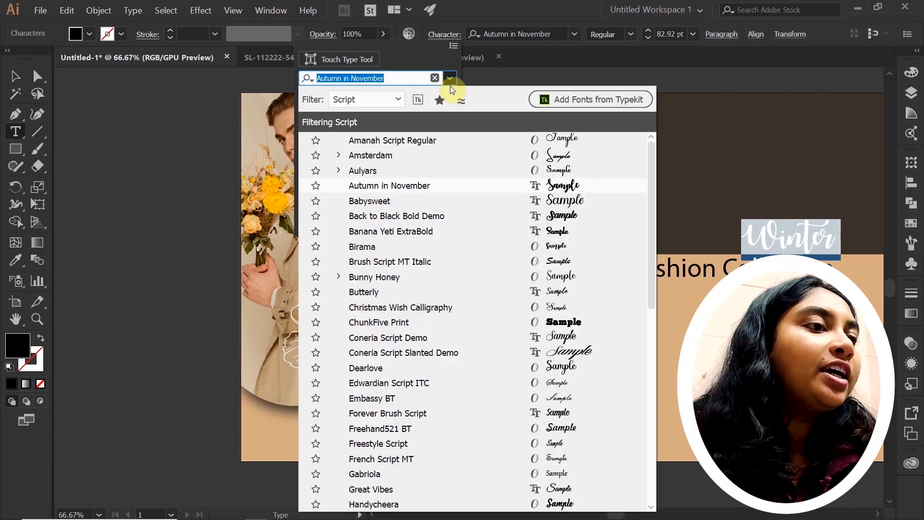
pyautogui.click(561, 202)
# Set the word Winter to a 100 pt font size with 102 pt leading and 30 tracking
pyautogui.click(444, 33)
pyautogui.doubleClick(418, 140)
pyautogui.write('10')
pyautogui.press('Return')
pyautogui.click(445, 35)
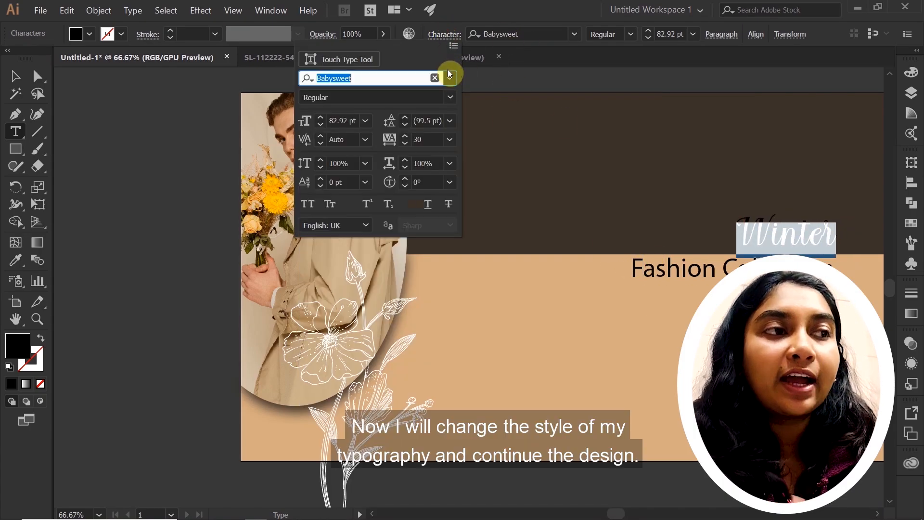
pyautogui.moveTo(425, 141); pyautogui.dragTo(410, 139)
pyautogui.write('50')
pyautogui.press('Return')
pyautogui.write('30')
pyautogui.press('Return')
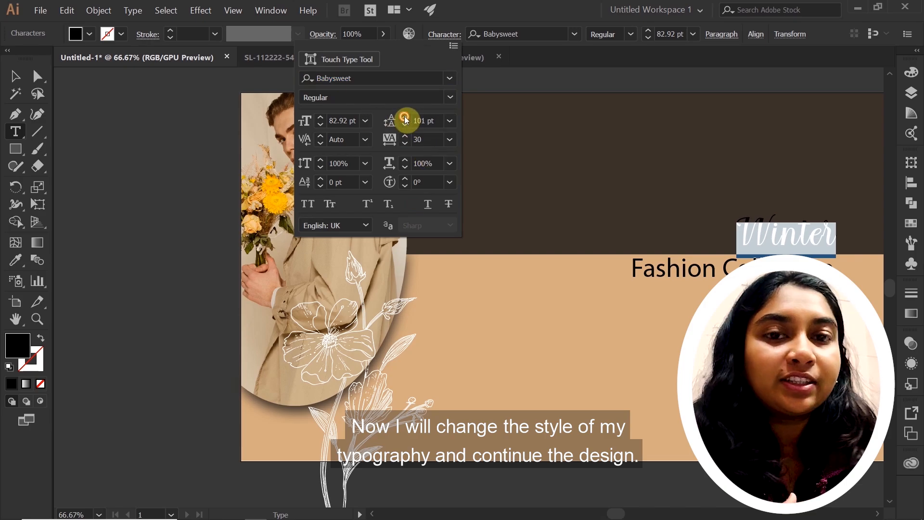
pyautogui.click(321, 126)
pyautogui.click(322, 125)
pyautogui.click(321, 126)
pyautogui.click(321, 125)
pyautogui.click(321, 125)
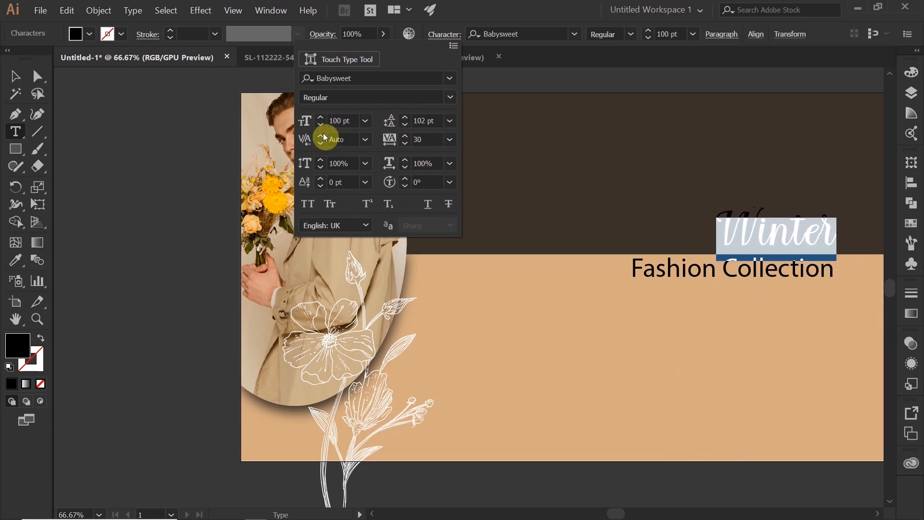
# Set the "Fashion Collection" line in the Domine font with a tracking of 80
pyautogui.click(633, 262)
pyautogui.moveTo(634, 263); pyautogui.dragTo(834, 270)
pyautogui.click(444, 34)
pyautogui.click(450, 78)
pyautogui.click(347, 173)
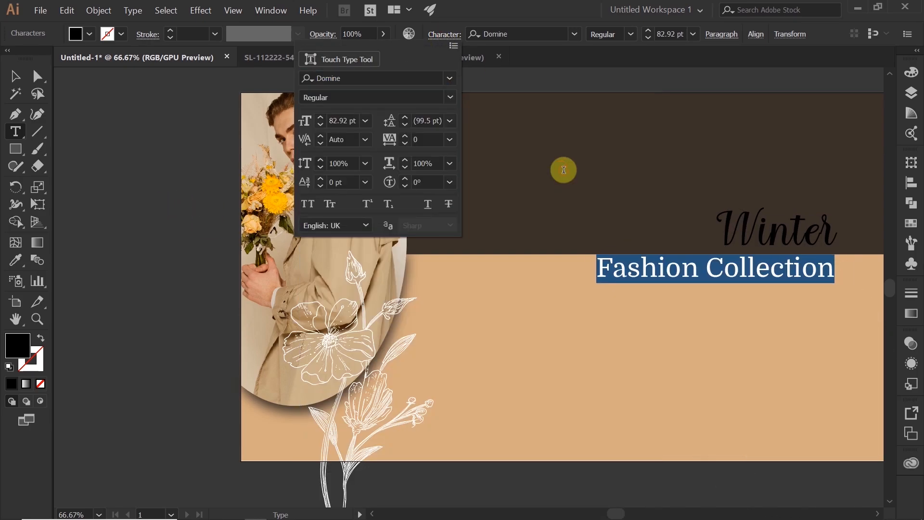
pyautogui.write('80')
pyautogui.press('Return')
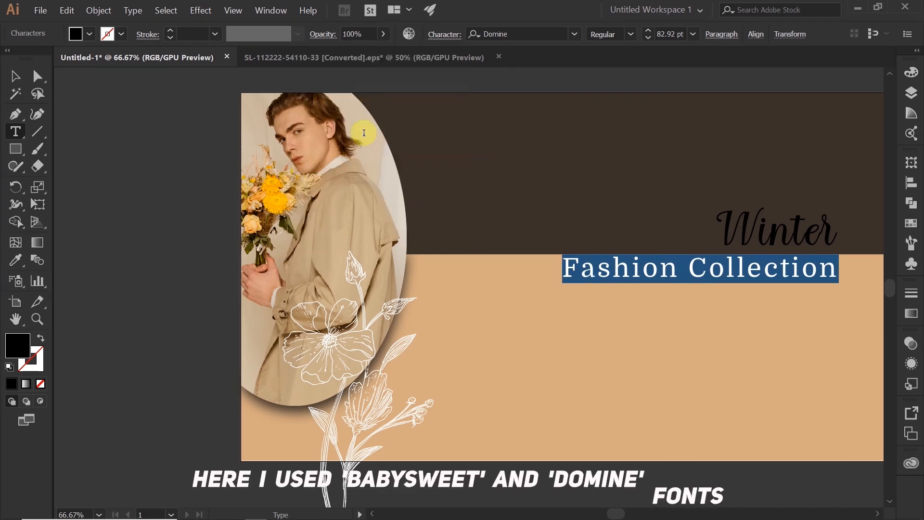
# Preview other Slab Serif fonts on "Fashion Collection", keep Domine and set the line's size to 75 pt
pyautogui.click(443, 35)
pyautogui.click(450, 80)
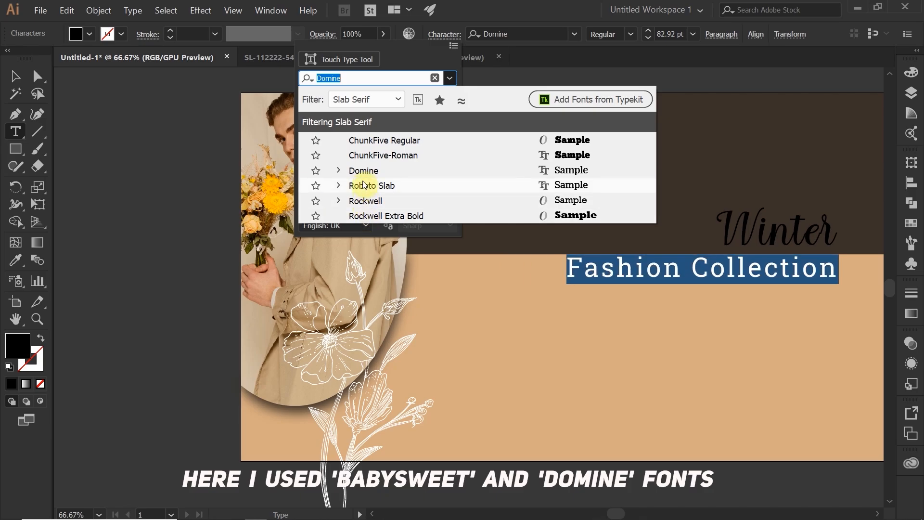
pyautogui.press('Escape')
pyautogui.click(320, 125)
pyautogui.click(320, 118)
pyautogui.click(320, 118)
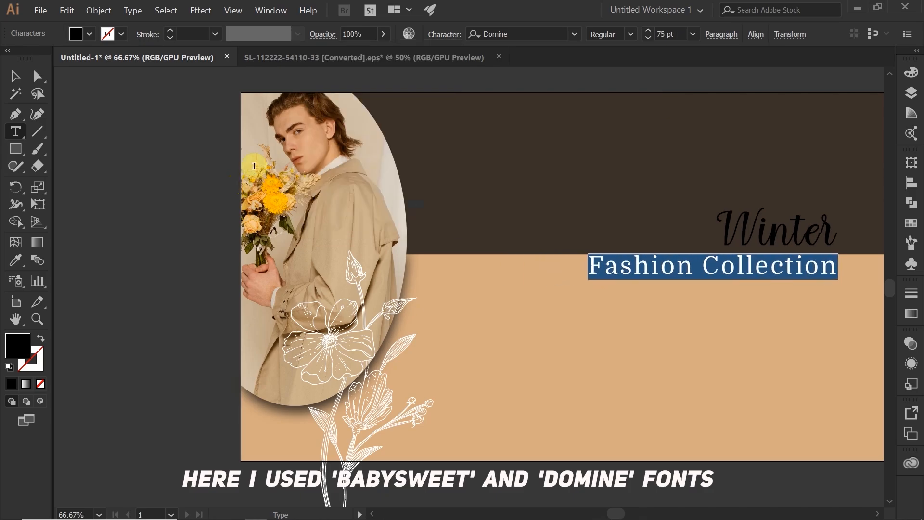
# Set the fill of the whole "Winter Fashion Collection" text to white
pyautogui.click(16, 77)
pyautogui.click(781, 259)
pyautogui.doubleClick(18, 346)
pyautogui.moveTo(81, 267); pyautogui.dragTo(52, 247)
pyautogui.press('Return')
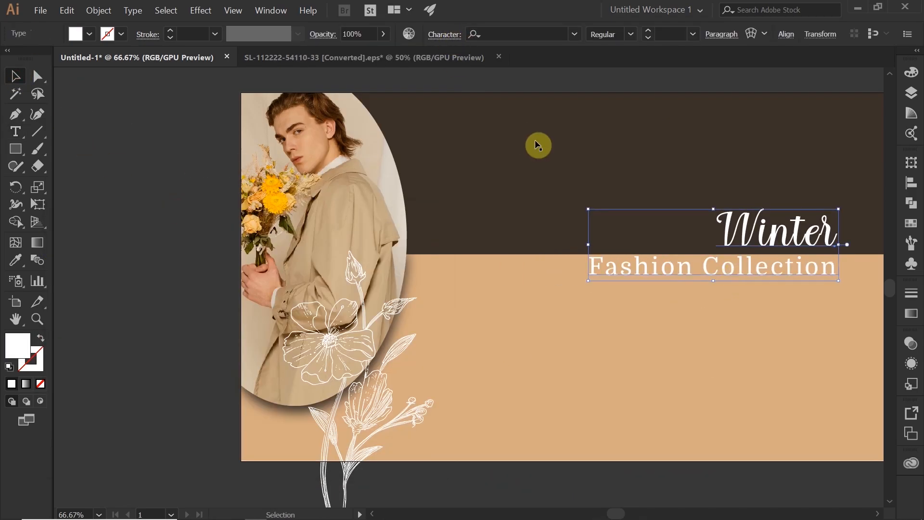
# Enlarge the "Winter Fashion Collection" text and position it so the background's colour boundary runs between its two lines
pyautogui.press('Down')
pyautogui.press('Down')
pyautogui.press('Down')
pyautogui.press('Down')
pyautogui.press('Down')
pyautogui.press('Down')
pyautogui.press('Down')
pyautogui.press('Down')
pyautogui.press('Down')
pyautogui.press('Down')
pyautogui.press('Down')
pyautogui.press('Down')
pyautogui.press('Down')
pyautogui.press('Down')
pyautogui.click(756, 334)
pyautogui.click(761, 243)
pyautogui.moveTo(588, 215); pyautogui.dragTo(570, 205)
pyautogui.moveTo(607, 310); pyautogui.dragTo(552, 293)
pyautogui.click(871, 200)
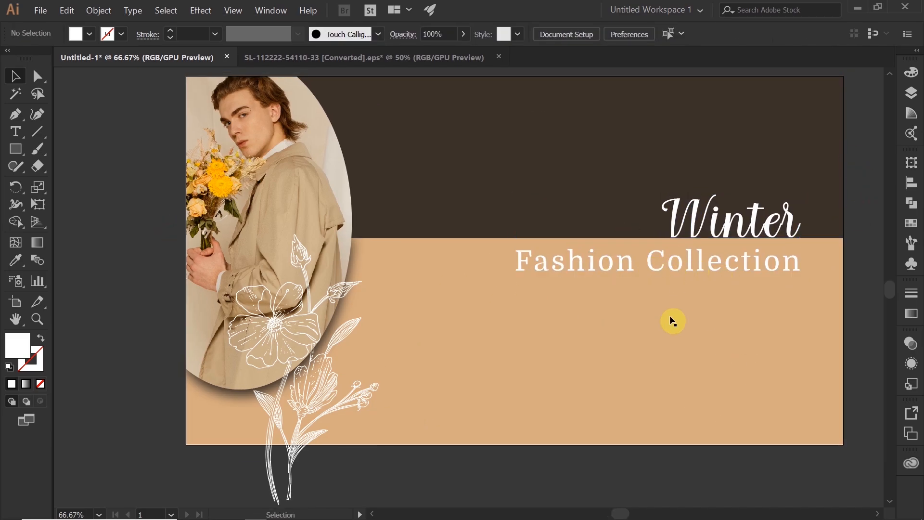
pyautogui.click(674, 270)
pyautogui.moveTo(675, 270); pyautogui.dragTo(666, 269)
# Rotate the flower artwork clockwise beside the oval photo's lower edge and reflect it across the vertical axis
pyautogui.click(289, 332)
pyautogui.moveTo(361, 241); pyautogui.dragTo(401, 268)
pyautogui.click(408, 479)
pyautogui.moveTo(284, 414); pyautogui.dragTo(276, 410)
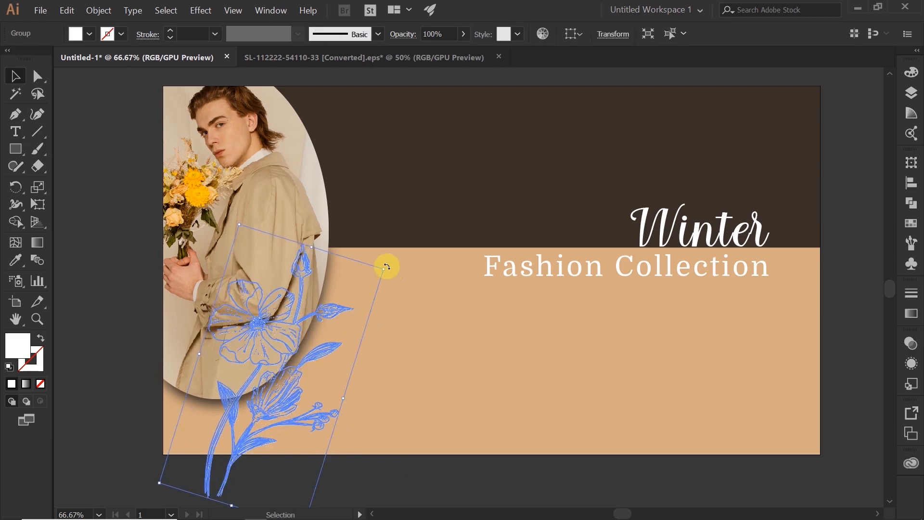
pyautogui.rightClick(281, 239)
pyautogui.click(424, 365)
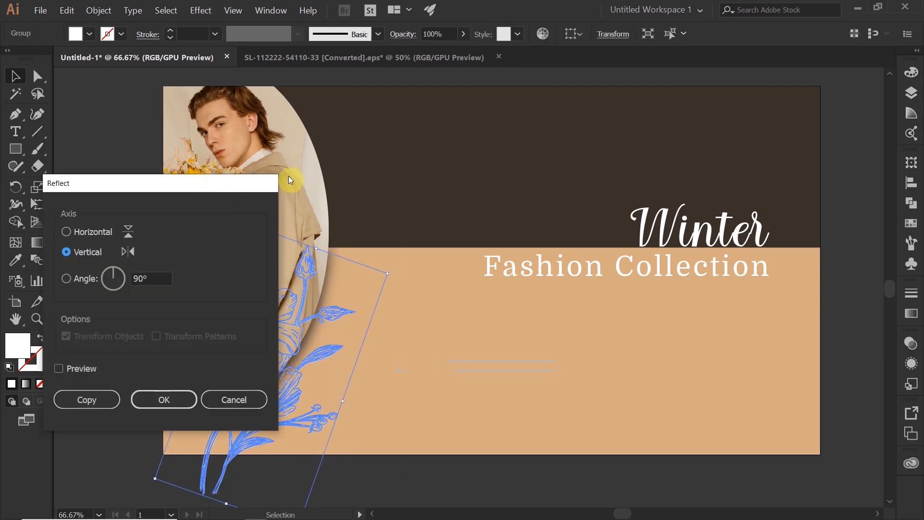
pyautogui.click(436, 318)
pyautogui.click(510, 351)
pyautogui.click(427, 353)
pyautogui.click(330, 367)
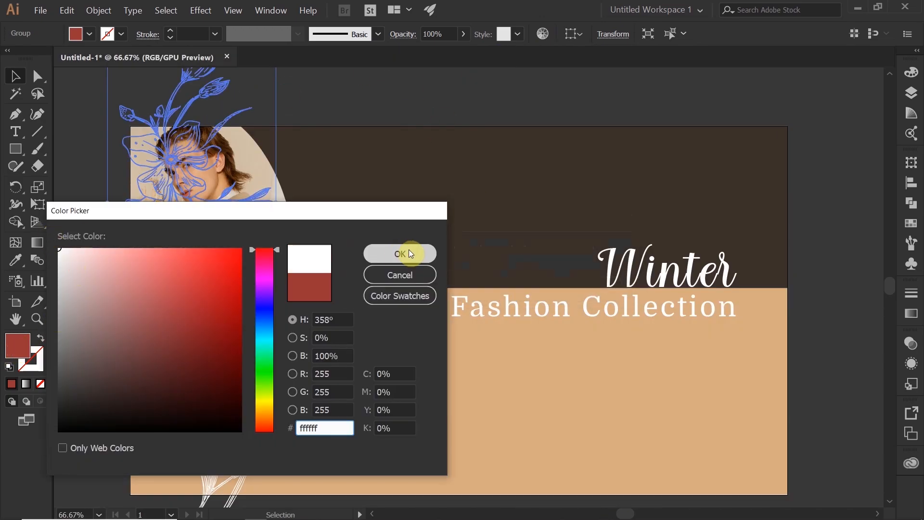
# Set the second flower artwork's fill to white and place it at the poster's upper-right corner
pyautogui.click(409, 253)
pyautogui.moveTo(576, 215); pyautogui.dragTo(579, 148)
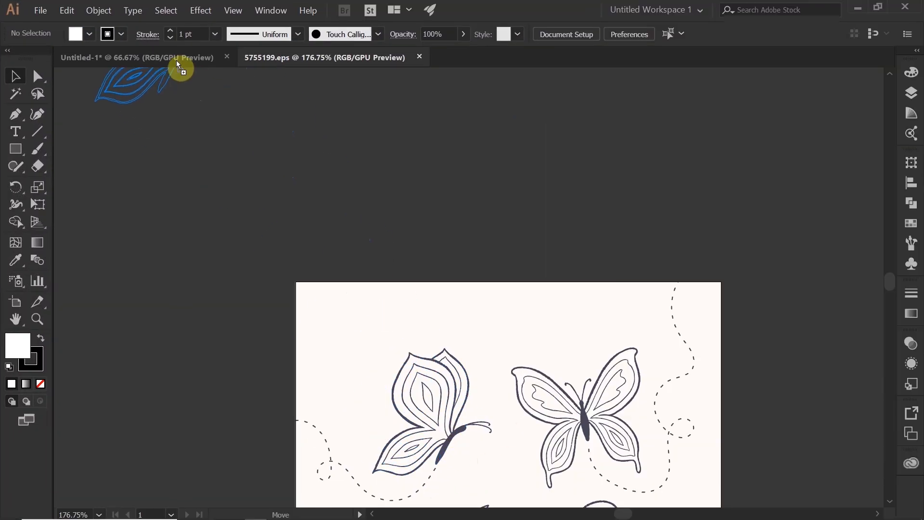
# Bring line-art butterflies from 5755199.eps into the poster, placing one beside the W of Winter and one after Collection
pyautogui.moveTo(178, 65); pyautogui.dragTo(190, 58)
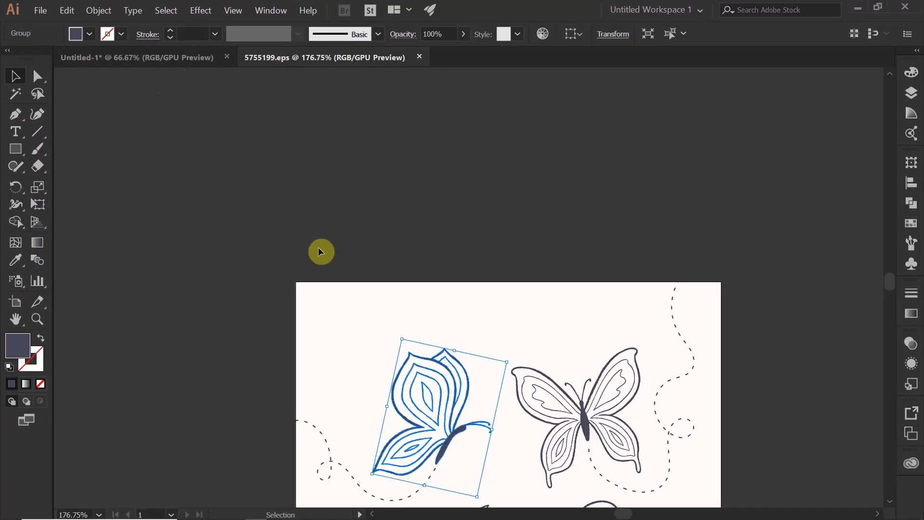
pyautogui.moveTo(320, 250); pyautogui.dragTo(474, 260)
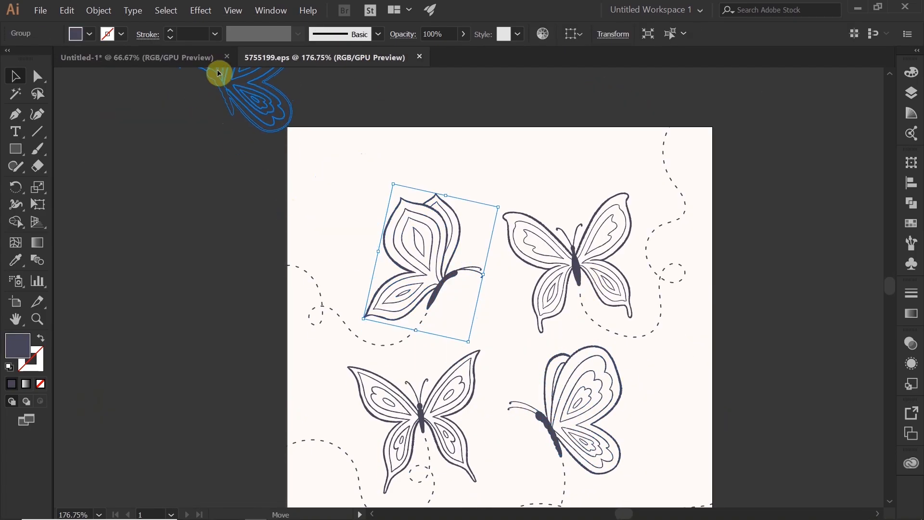
pyautogui.moveTo(221, 73); pyautogui.dragTo(749, 304)
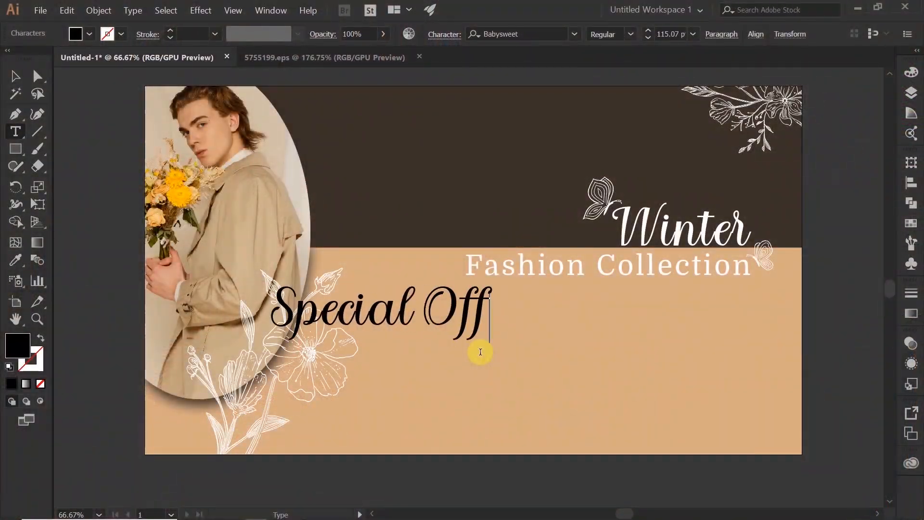
# Complete the text "Special Offer" and place it at 38.52 pt beneath the right end of "Fashion Collection"
pyautogui.write('er')
pyautogui.click(16, 75)
pyautogui.moveTo(465, 308); pyautogui.dragTo(746, 308)
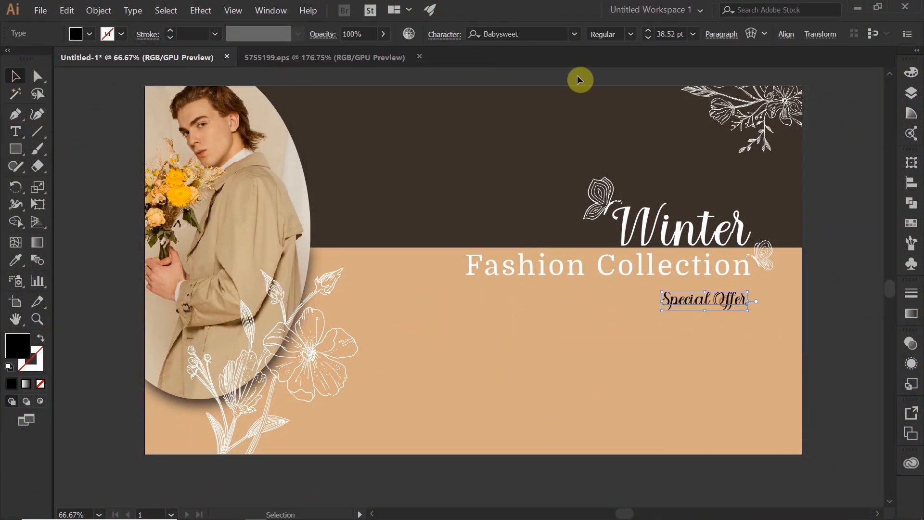
# Browse the font categories for the "Special Offer" text and set it to Baskerville BT Bold
pyautogui.click(444, 35)
pyautogui.click(449, 78)
pyautogui.scroll(-15, 566, 328)
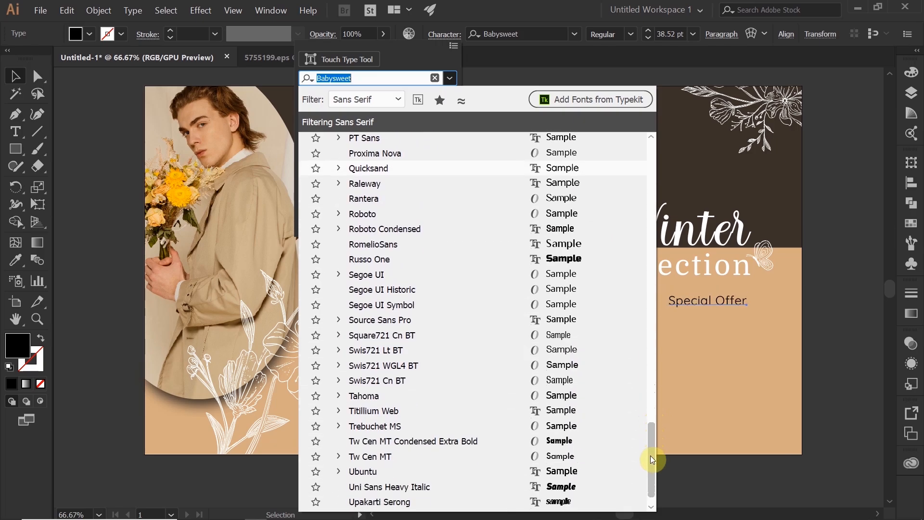
pyautogui.scroll(15, 472, 196)
pyautogui.click(397, 100)
pyautogui.click(373, 199)
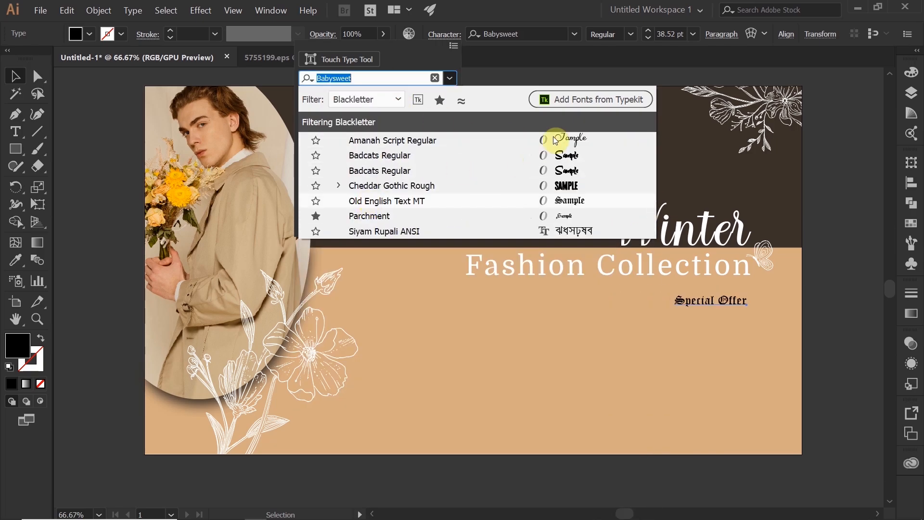
pyautogui.click(385, 100)
pyautogui.click(374, 217)
pyautogui.click(379, 100)
pyautogui.click(353, 135)
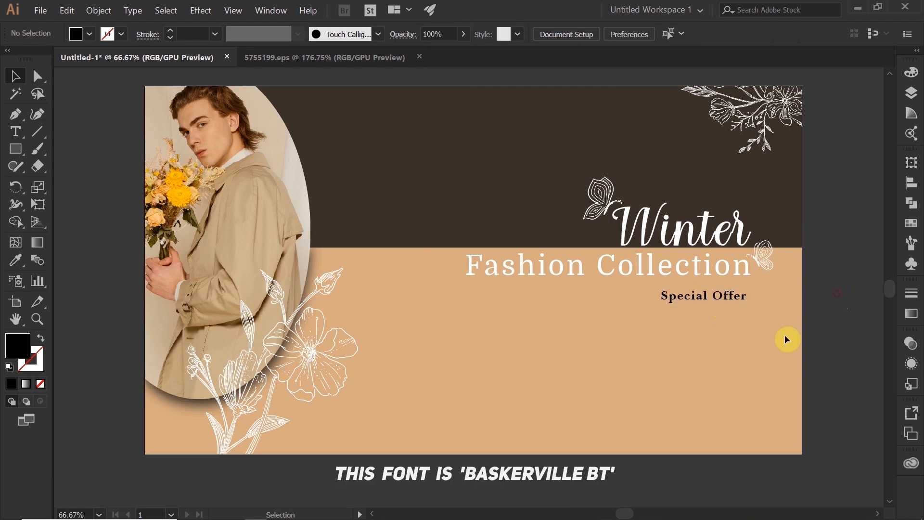
# Switch to the browser, search Google for male winter fashion taglines and expand "May Your Life Bloom Like Winter"
pyautogui.click(718, 274)
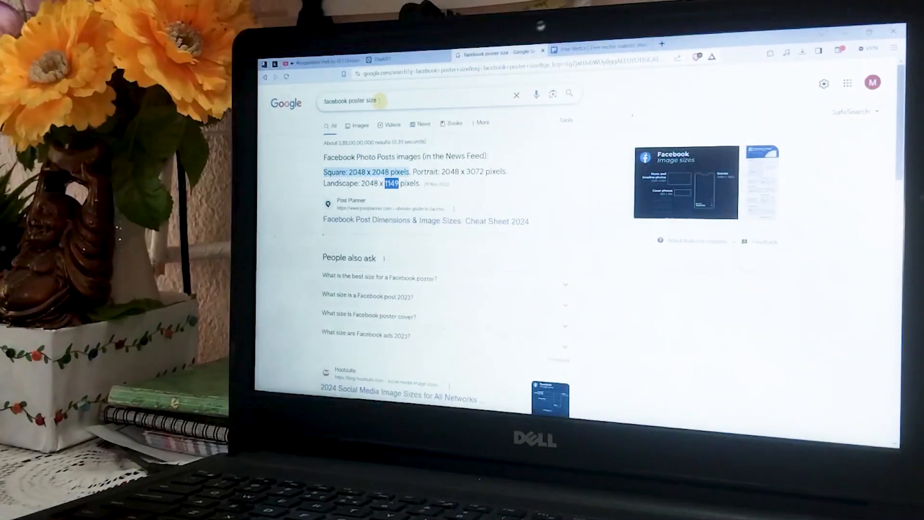
pyautogui.write('fashion taglines')
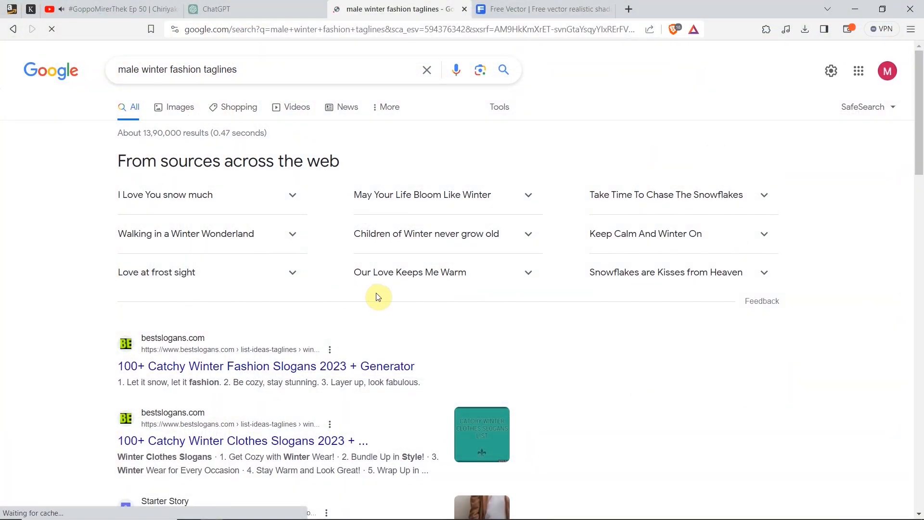
pyautogui.click(525, 195)
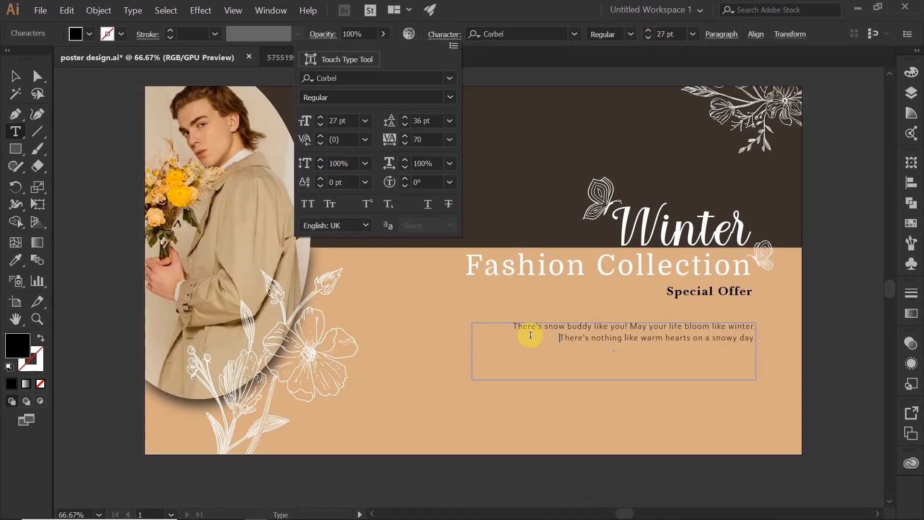
# Set the Corbel tagline paragraph beneath "Special Offer" to Regular and shorten its text frame to fit the two lines
pyautogui.tripleClick(527, 331)
pyautogui.click(631, 34)
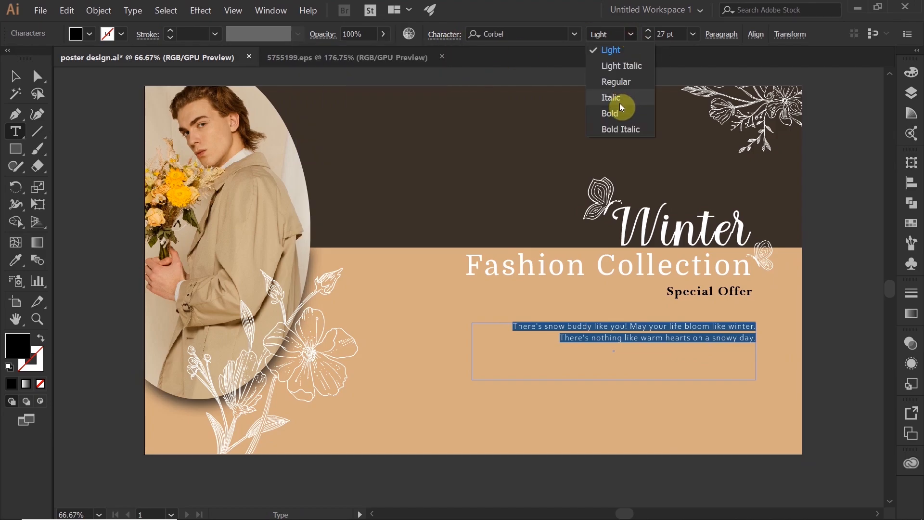
pyautogui.click(620, 82)
pyautogui.click(15, 76)
pyautogui.click(96, 108)
pyautogui.click(741, 340)
pyautogui.moveTo(615, 379); pyautogui.dragTo(626, 351)
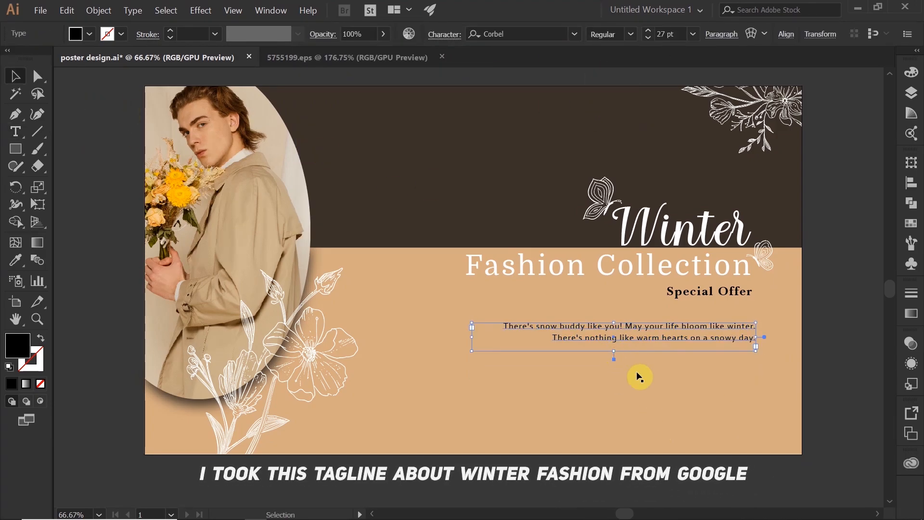
# Increase the tagline paragraph's font size to 28 pt and adjust its leading and tracking
pyautogui.click(445, 34)
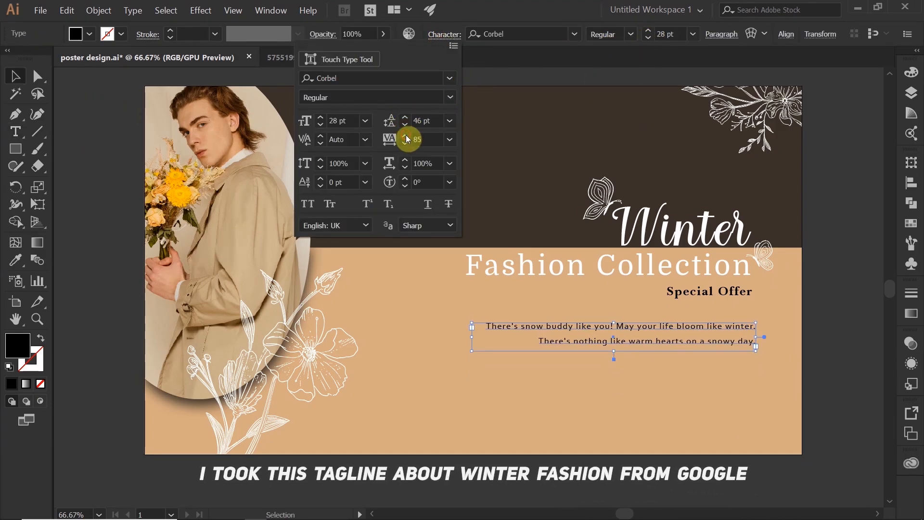
pyautogui.hotkey('ctrl', '2')
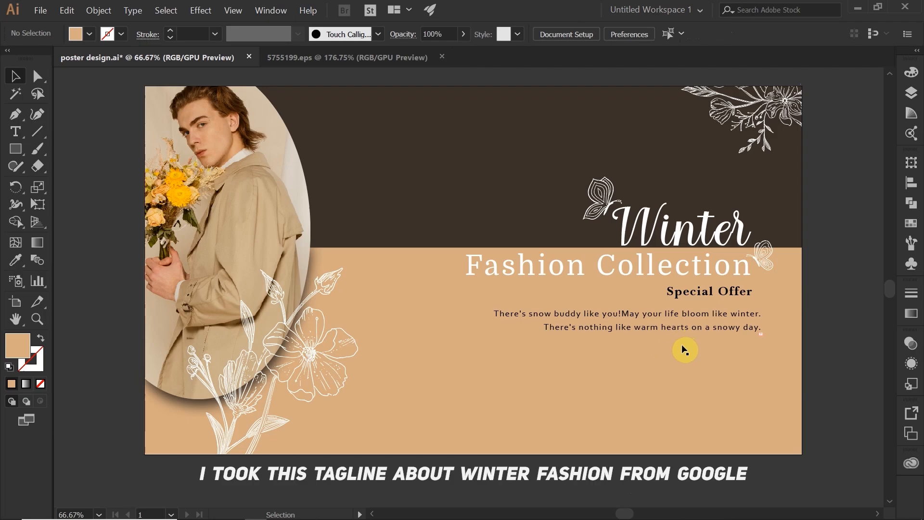
pyautogui.moveTo(698, 327); pyautogui.dragTo(698, 335)
pyautogui.click(830, 261)
# Adjust the positions of "Special Offer" and the tagline paragraph beneath the headline, and give the tagline a lighter style
pyautogui.moveTo(724, 291); pyautogui.dragTo(701, 327)
pyautogui.click(636, 366)
pyautogui.moveTo(637, 368); pyautogui.dragTo(638, 358)
pyautogui.doubleClick(626, 315)
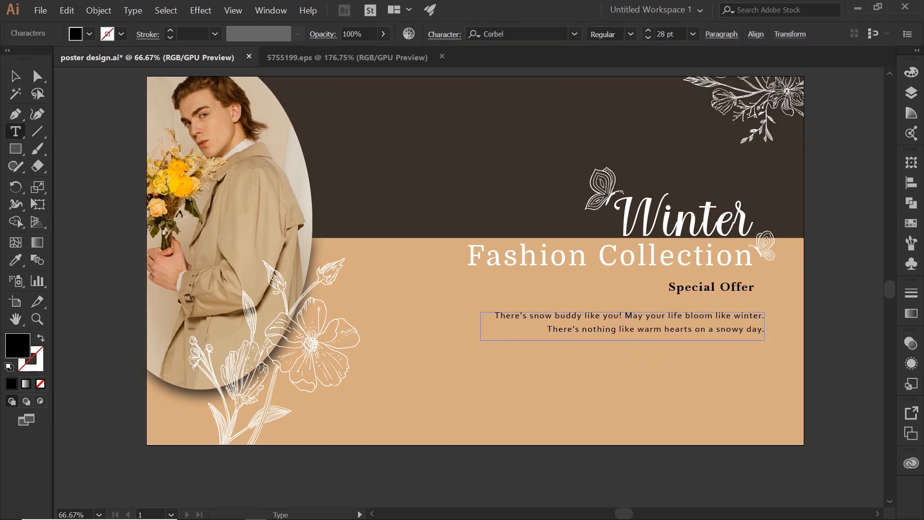
pyautogui.press('Escape')
pyautogui.click(763, 336)
pyautogui.scroll(2, 617, 410)
pyautogui.hscroll(-2, 616, 411)
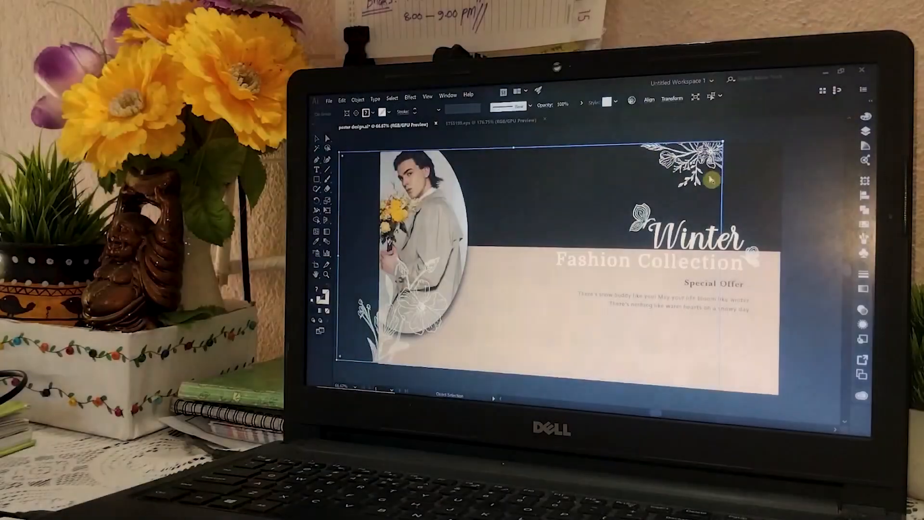
# Move the white flower artwork from the poster's upper-right corner to beside the oval photo's upper edge and release the clipping mask
pyautogui.hotkey('ctrl', 'z')
pyautogui.doubleClick(764, 155)
pyautogui.moveTo(764, 155); pyautogui.dragTo(468, 161)
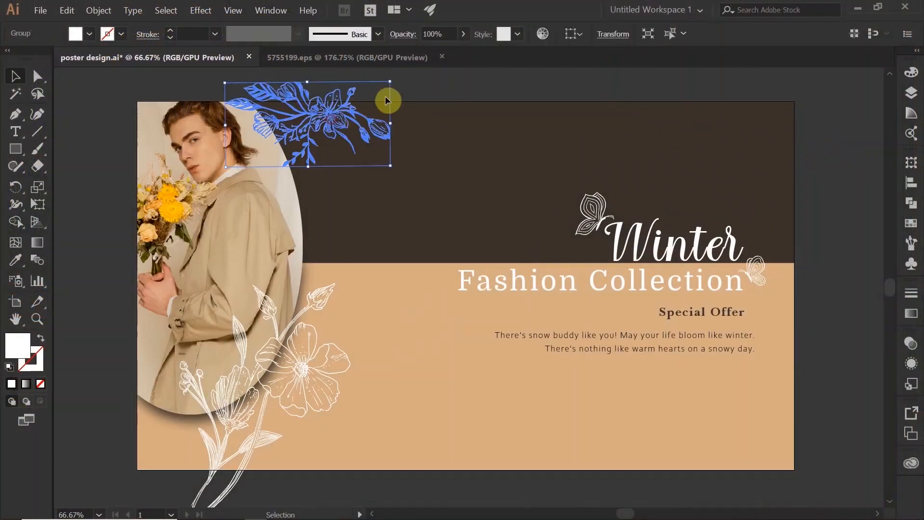
pyautogui.press('Escape')
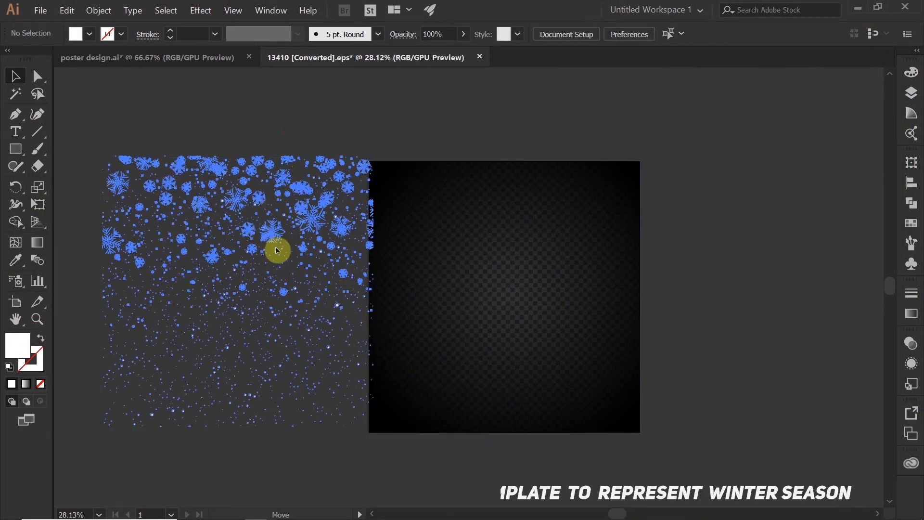
pyautogui.rightClick(261, 230)
pyautogui.click(296, 306)
# Take the snowflake group from 13410 [Converted].eps and scale it on the poster to cover the full width
pyautogui.click(417, 341)
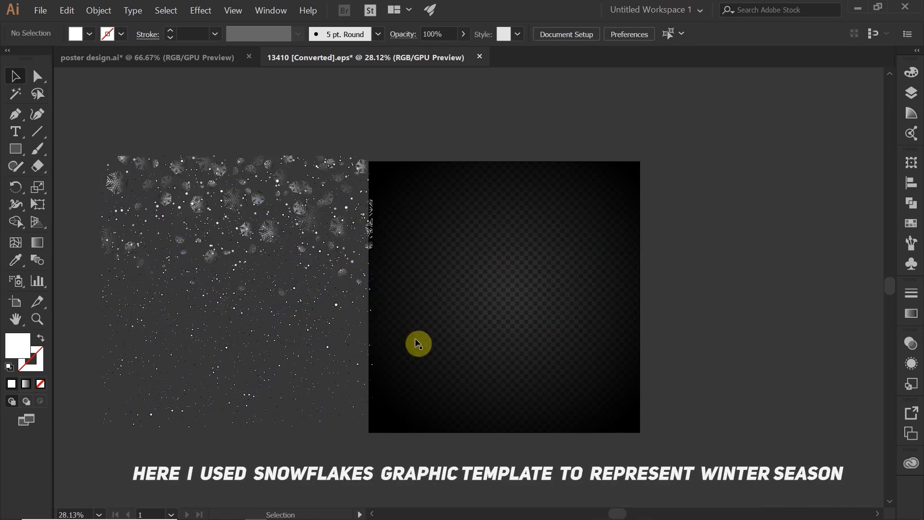
pyautogui.moveTo(261, 225); pyautogui.dragTo(239, 196)
pyautogui.hotkey('ctrl', 'z')
pyautogui.moveTo(281, 250); pyautogui.dragTo(575, 159)
pyautogui.moveTo(165, 117); pyautogui.dragTo(161, 91)
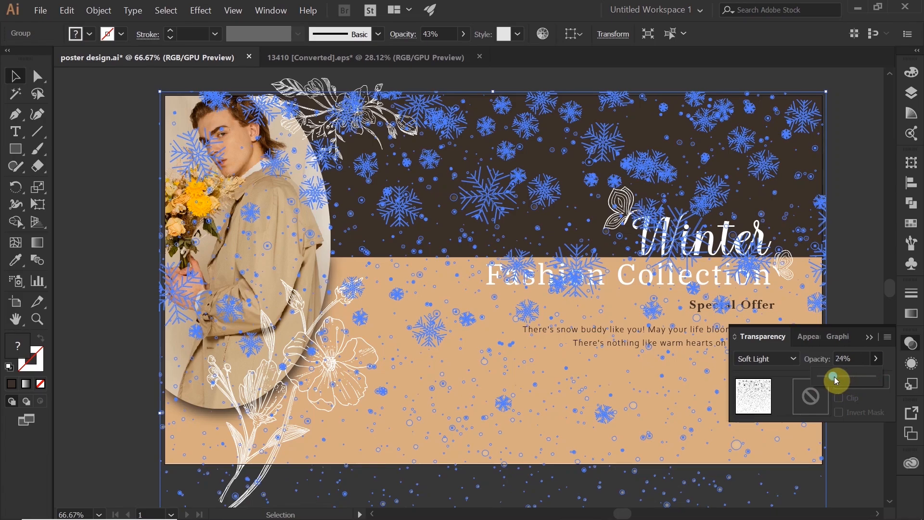
# Fade the snowflake group to 30% opacity and change its blend mode to Lighten
pyautogui.click(858, 296)
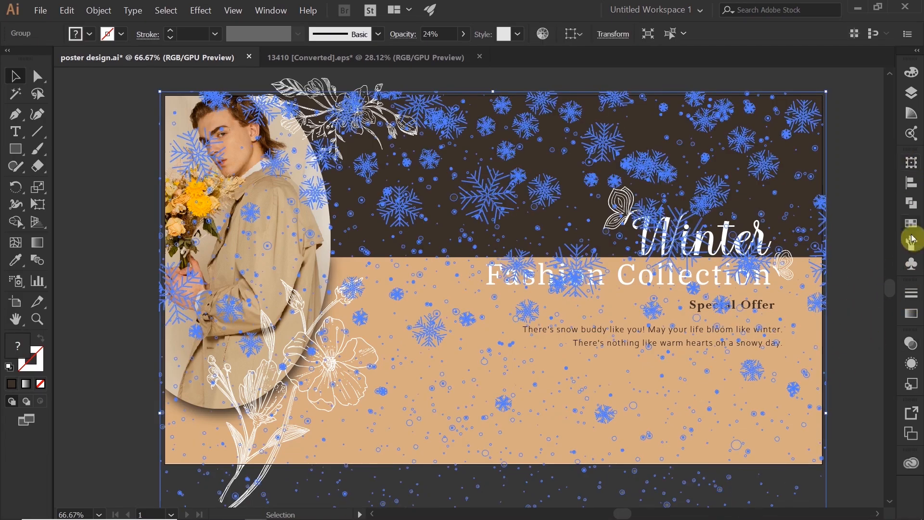
pyautogui.click(912, 343)
pyautogui.click(765, 358)
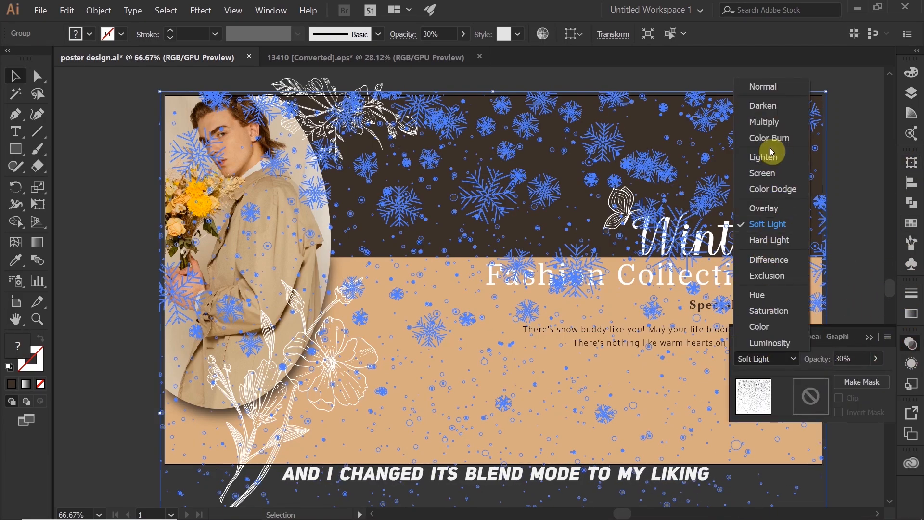
pyautogui.click(770, 153)
pyautogui.click(772, 498)
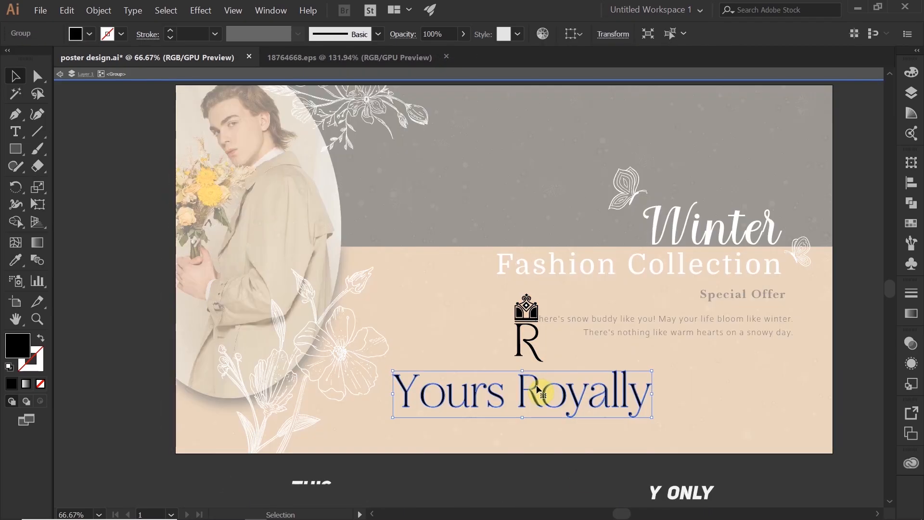
# Fill the logo's "Yours Royally" lettering and its letter R with white
pyautogui.doubleClick(17, 346)
pyautogui.click(398, 252)
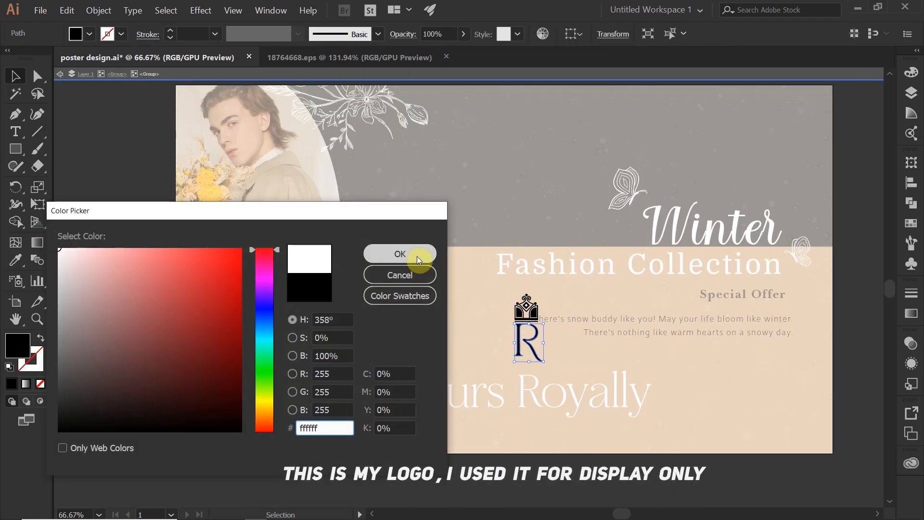
pyautogui.click(398, 252)
# Fill the logo's crown with white and the small shape at its centre with black
pyautogui.click(526, 313)
pyautogui.hotkey('ctrl', '+')
pyautogui.hotkey('ctrl', '+')
pyautogui.hotkey('ctrl', '+')
pyautogui.hotkey('ctrl', '+')
pyautogui.doubleClick(523, 312)
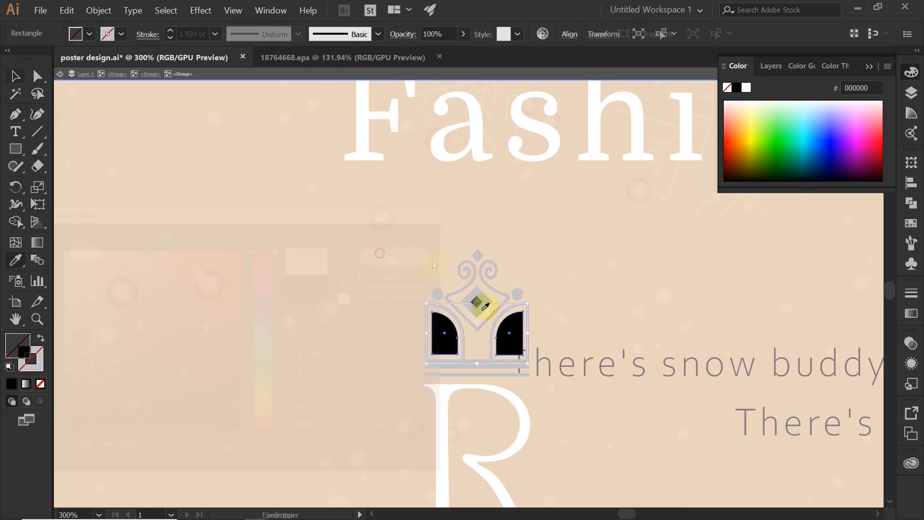
pyautogui.click(479, 304)
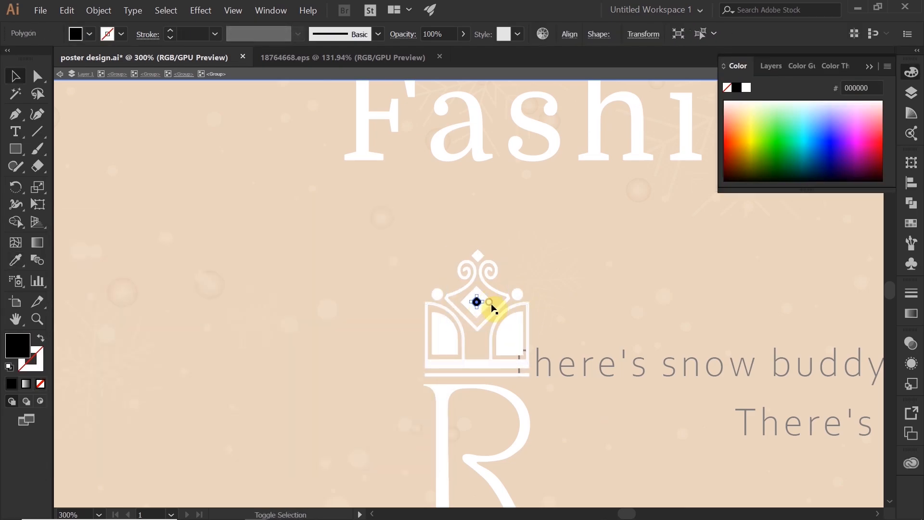
pyautogui.doubleClick(480, 304)
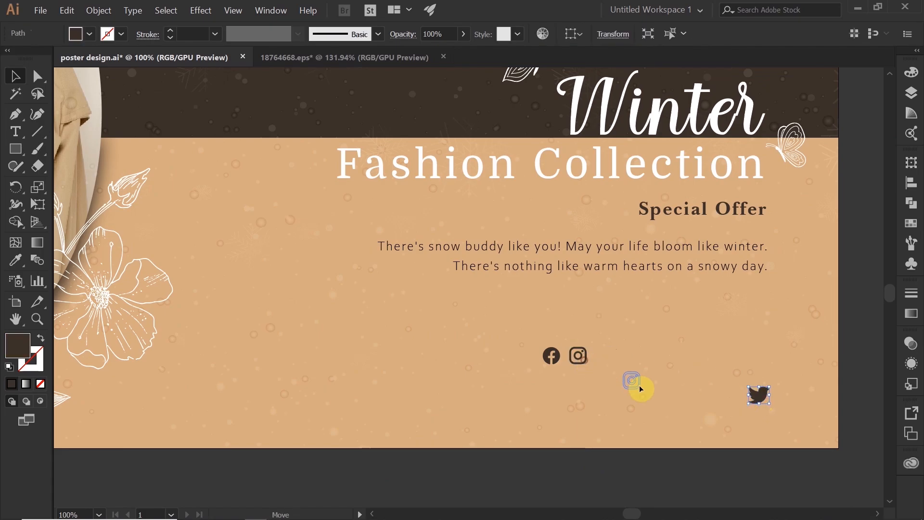
# Arrange the Facebook, Instagram and Twitter icons in an aligned, evenly spaced row at the poster's lower-right area
pyautogui.keyDown('shift'); pyautogui.click(713, 395); pyautogui.keyUp('shift')
pyautogui.keyDown('shift'); pyautogui.click(760, 395); pyautogui.keyUp('shift')
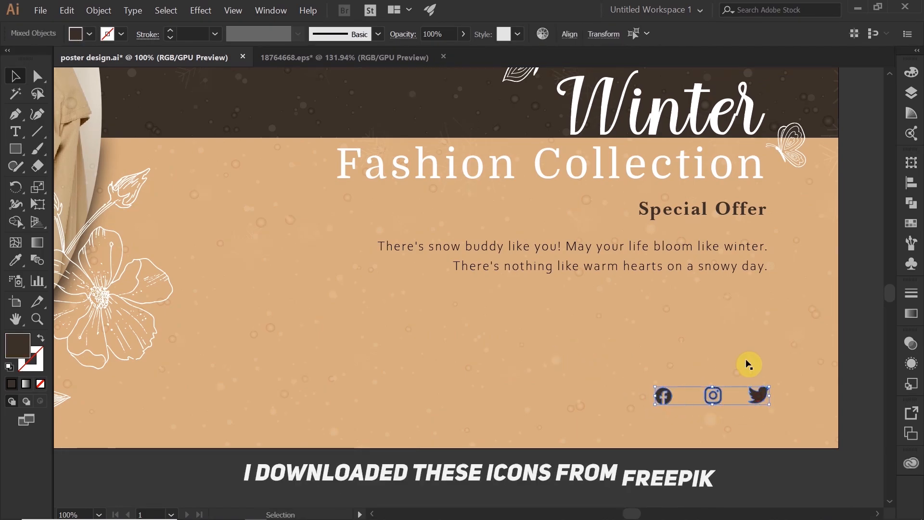
pyautogui.click(570, 34)
pyautogui.click(538, 74)
pyautogui.click(538, 113)
pyautogui.click(570, 34)
pyautogui.click(709, 469)
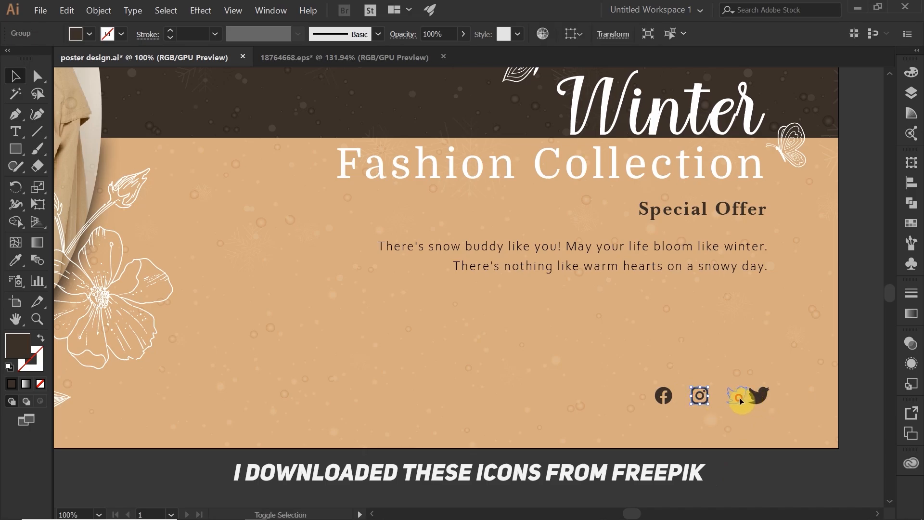
pyautogui.moveTo(742, 401); pyautogui.dragTo(741, 400)
pyautogui.click(753, 464)
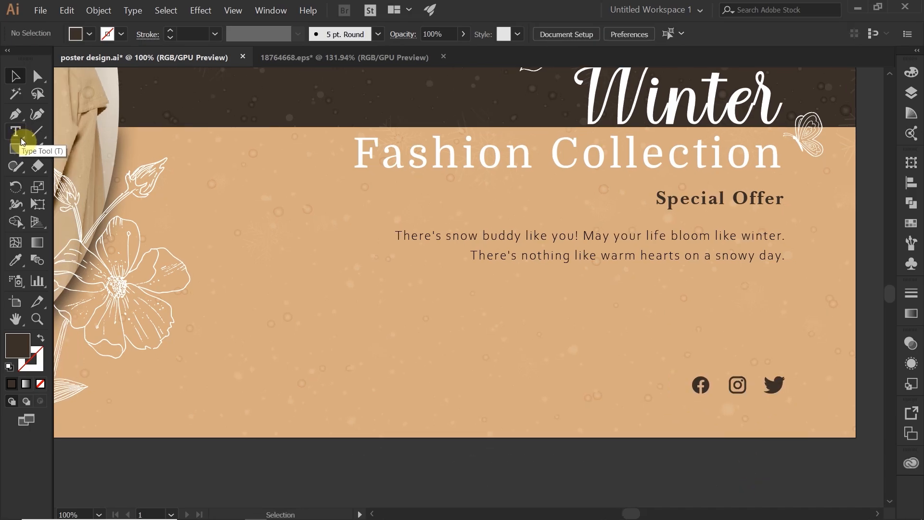
pyautogui.click(433, 343)
pyautogui.write('www.youroyally.com')
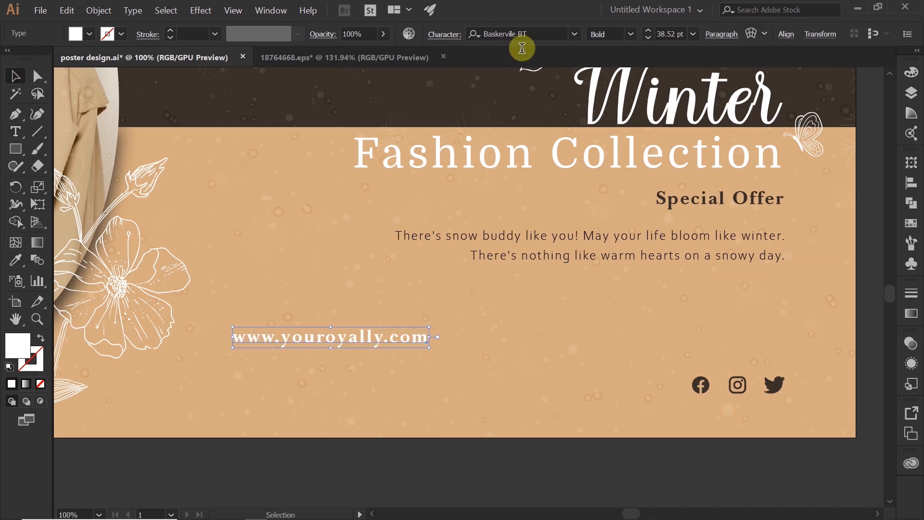
pyautogui.click(444, 34)
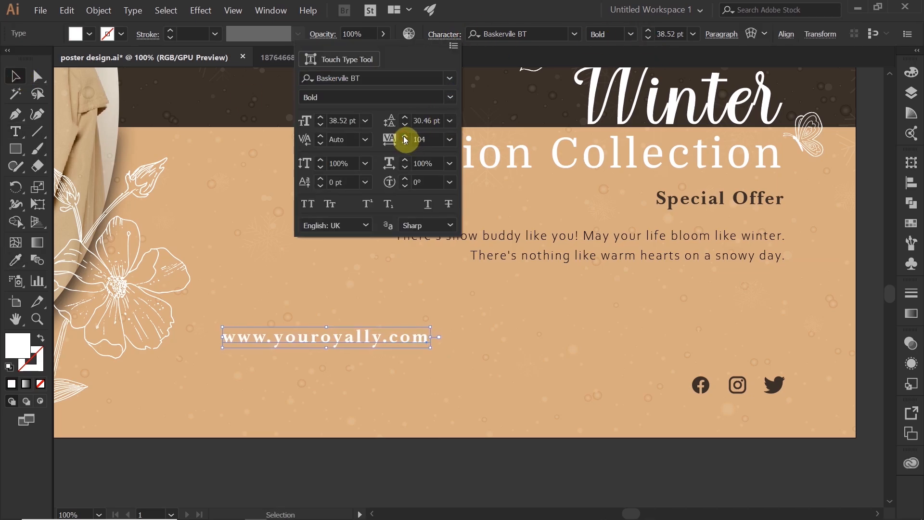
pyautogui.click(405, 137)
pyautogui.click(405, 136)
pyautogui.click(404, 136)
pyautogui.click(404, 137)
pyautogui.click(404, 137)
pyautogui.click(405, 136)
pyautogui.click(450, 97)
pyautogui.click(414, 112)
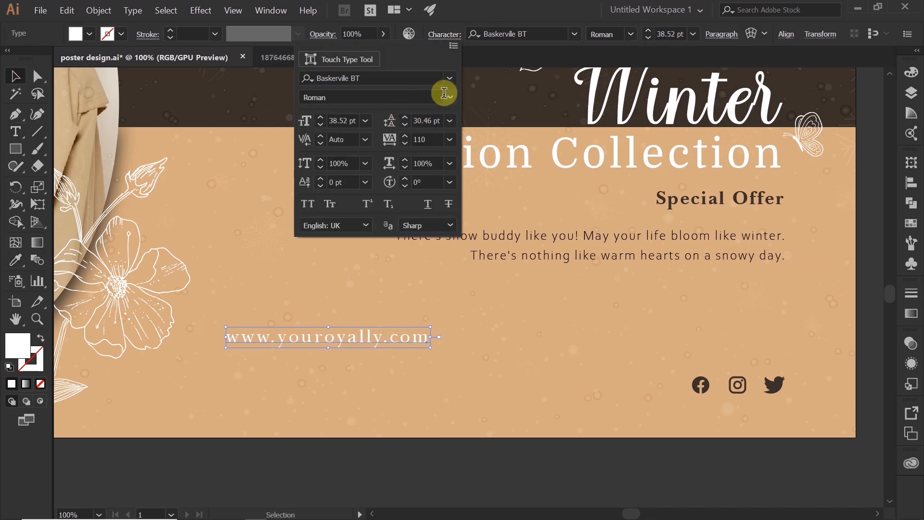
pyautogui.doubleClick(418, 141)
pyautogui.write('70')
pyautogui.press('Return')
pyautogui.moveTo(778, 364); pyautogui.dragTo(778, 364)
pyautogui.click(744, 405)
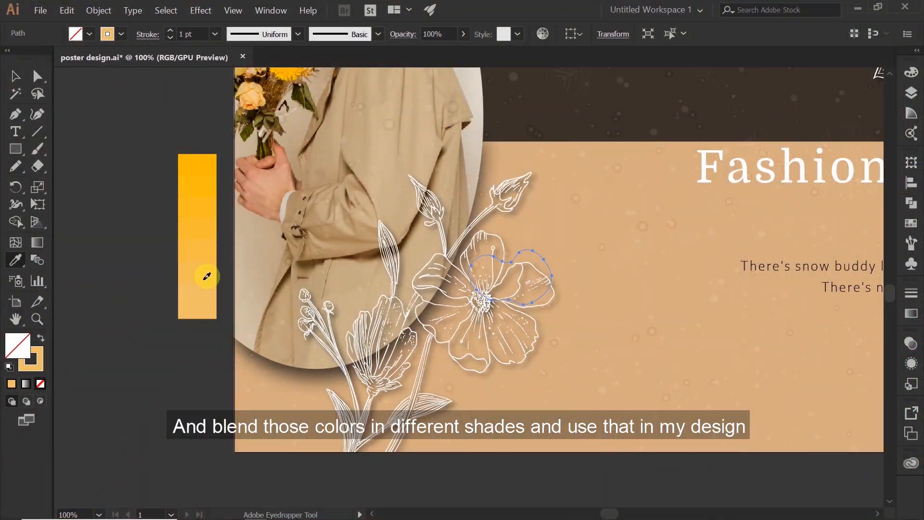
# Draw a freeform shape over the large flower's left petals and fill it with golden yellow from the blended color bar
pyautogui.press('n')
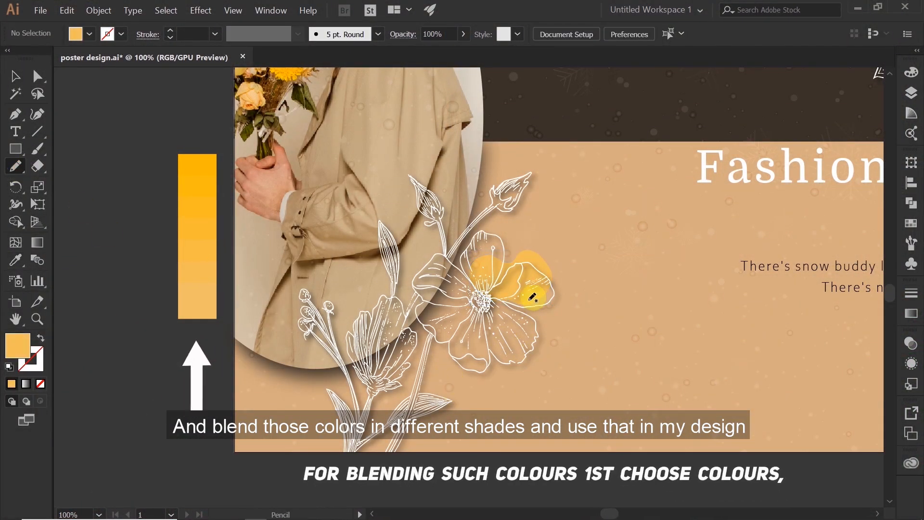
pyautogui.moveTo(417, 298)
pyautogui.mouseDown()
pyautogui.moveTo(456, 327)
pyautogui.moveTo(496, 331)
pyautogui.moveTo(479, 276)
pyautogui.mouseUp()
pyautogui.press('i')
pyautogui.click(463, 380)
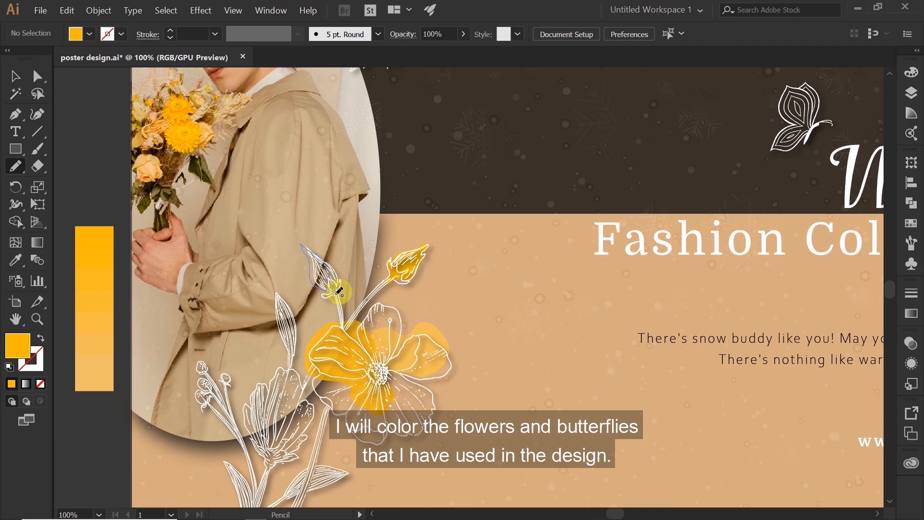
# Color the flower buds and slender leaf with freehand shapes in yellow shades, and the right bud's base in olive
pyautogui.moveTo(340, 291); pyautogui.dragTo(338, 295)
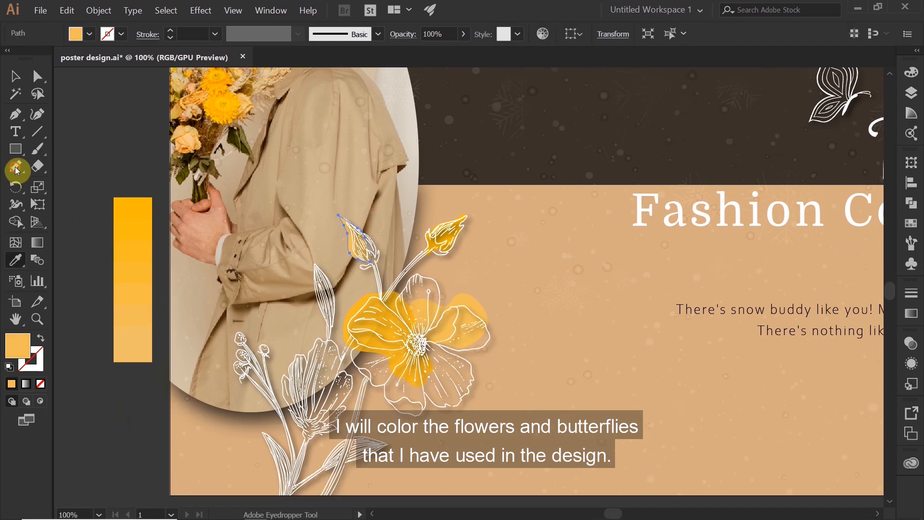
pyautogui.click(16, 168)
pyautogui.moveTo(330, 337); pyautogui.dragTo(320, 286)
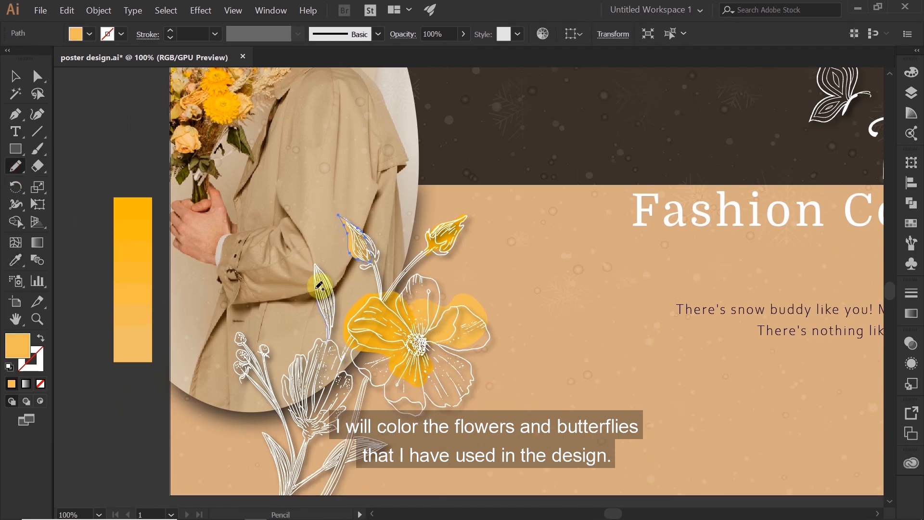
pyautogui.press('i')
pyautogui.click(139, 226)
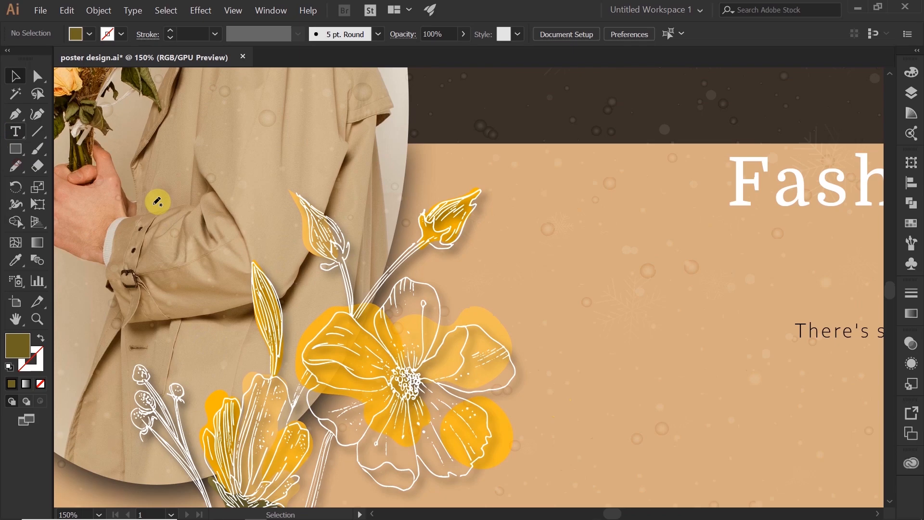
pyautogui.moveTo(419, 212)
pyautogui.mouseDown()
pyautogui.moveTo(448, 226)
pyautogui.moveTo(433, 260)
pyautogui.moveTo(465, 259)
pyautogui.mouseUp()
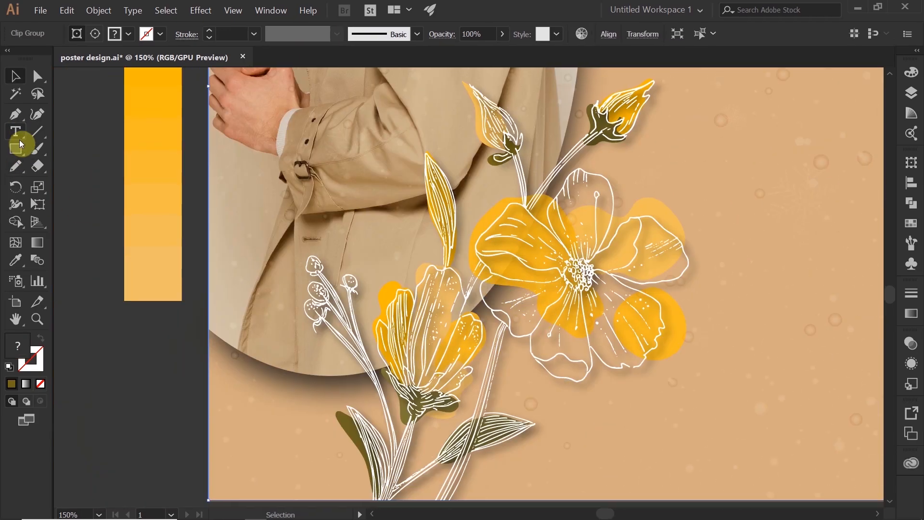
# Draw a freehand shape over the lowest berry of the small sprig beside the flowers and fill it golden yellow
pyautogui.click(16, 165)
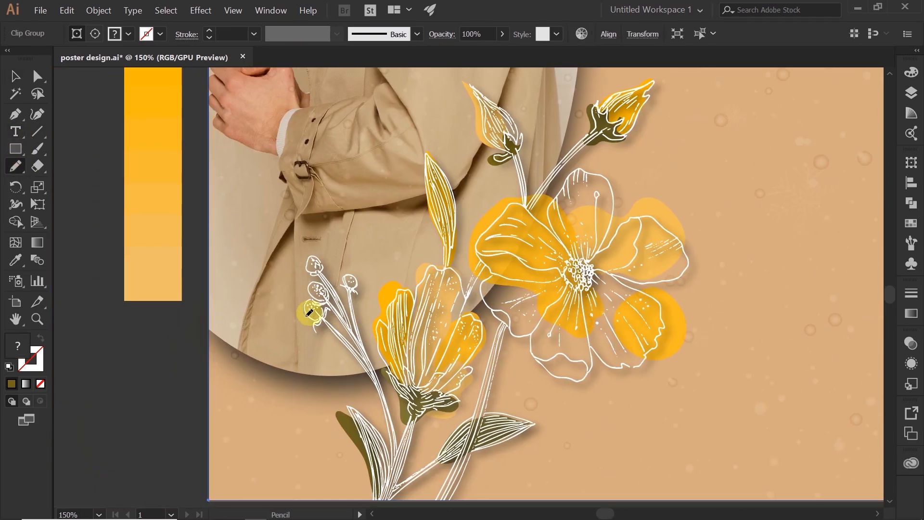
pyautogui.moveTo(307, 315); pyautogui.dragTo(320, 317)
pyautogui.press('i')
pyautogui.click(169, 160)
pyautogui.click(16, 166)
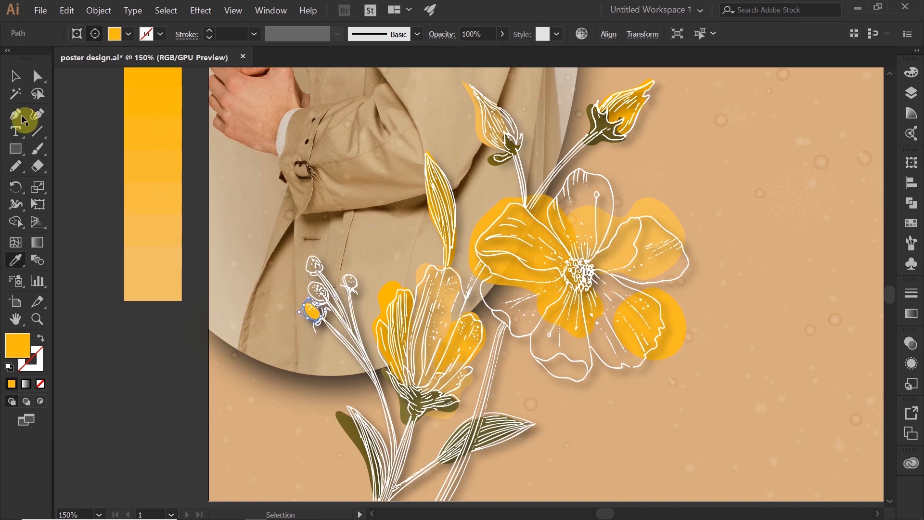
# Color the sprig's upper berries with freehand shapes in lighter orange-yellow shades sampled from the blended color bar
pyautogui.moveTo(318, 273)
pyautogui.mouseDown()
pyautogui.moveTo(308, 262)
pyautogui.moveTo(345, 275)
pyautogui.mouseUp()
pyautogui.press('i')
pyautogui.click(154, 236)
pyautogui.press('v')
pyautogui.click(16, 166)
pyautogui.press('i')
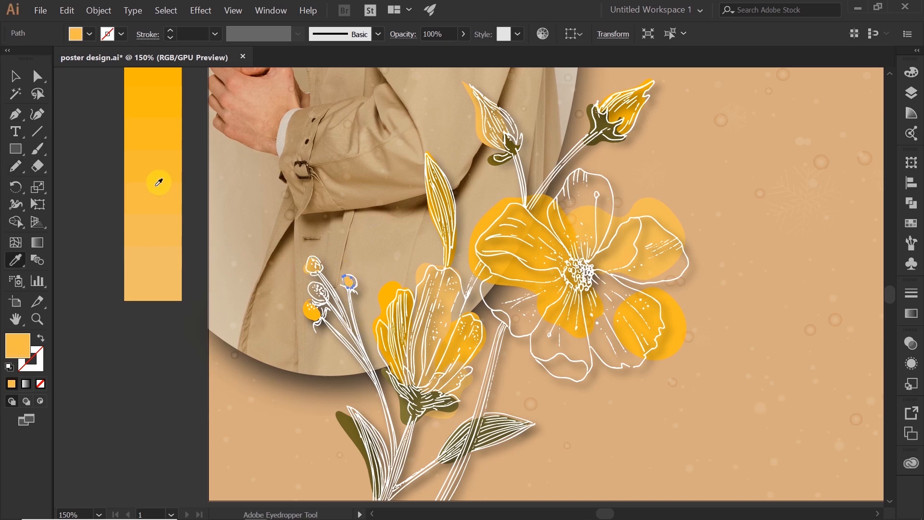
pyautogui.click(157, 180)
pyautogui.click(15, 76)
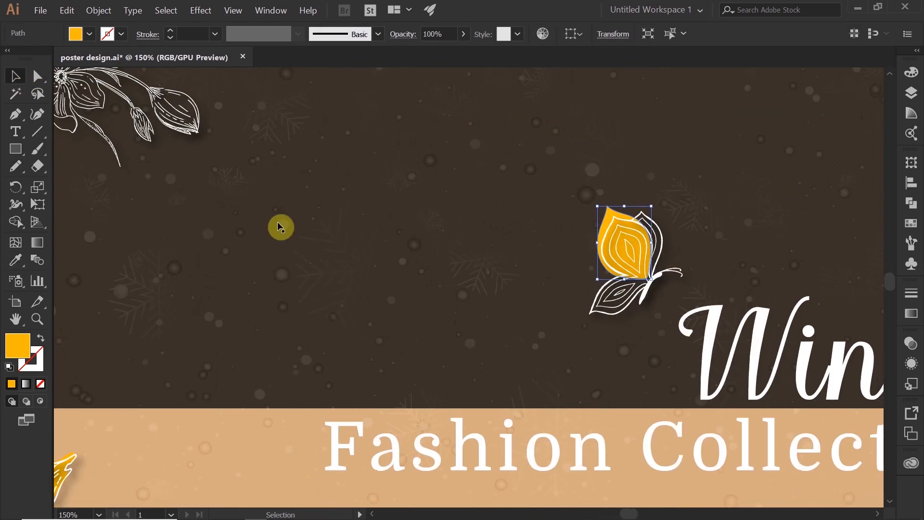
# Color the wings of both butterflies with freehand shapes in golden yellow, light orange and olive, behind the line art
pyautogui.click(279, 226)
pyautogui.click(16, 166)
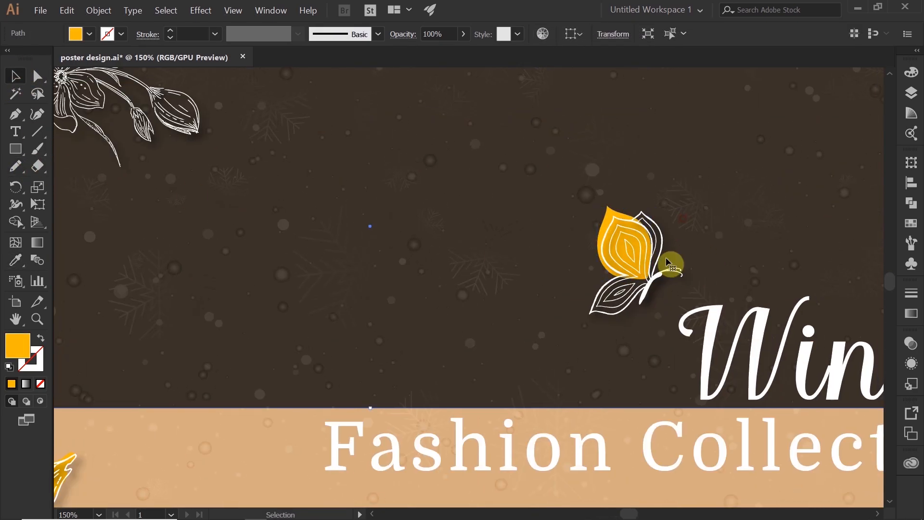
pyautogui.moveTo(627, 229)
pyautogui.mouseDown()
pyautogui.moveTo(643, 206)
pyautogui.moveTo(656, 264)
pyautogui.moveTo(627, 235)
pyautogui.mouseUp()
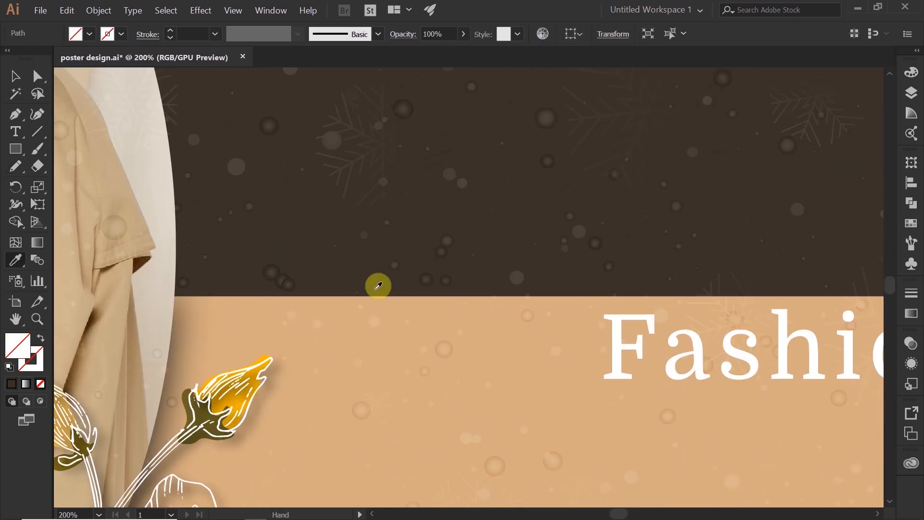
pyautogui.moveTo(378, 284); pyautogui.dragTo(450, 219)
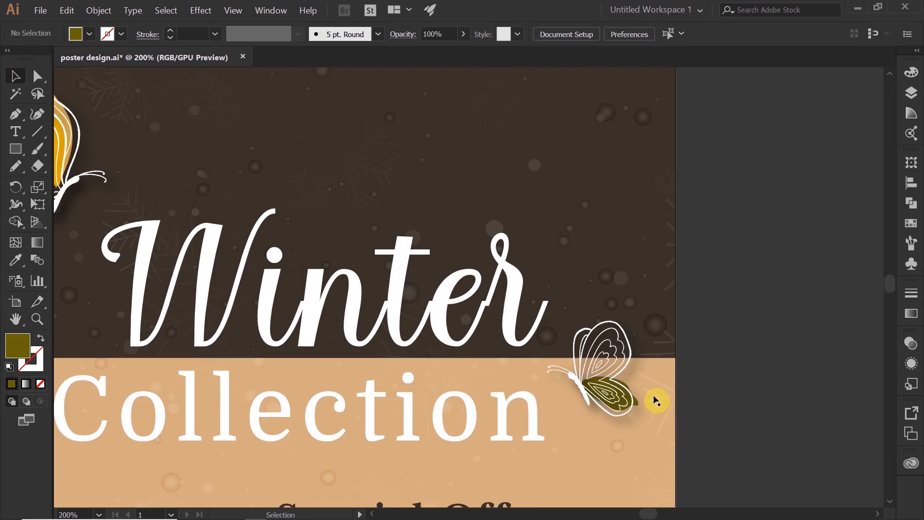
pyautogui.moveTo(603, 319); pyautogui.dragTo(627, 368)
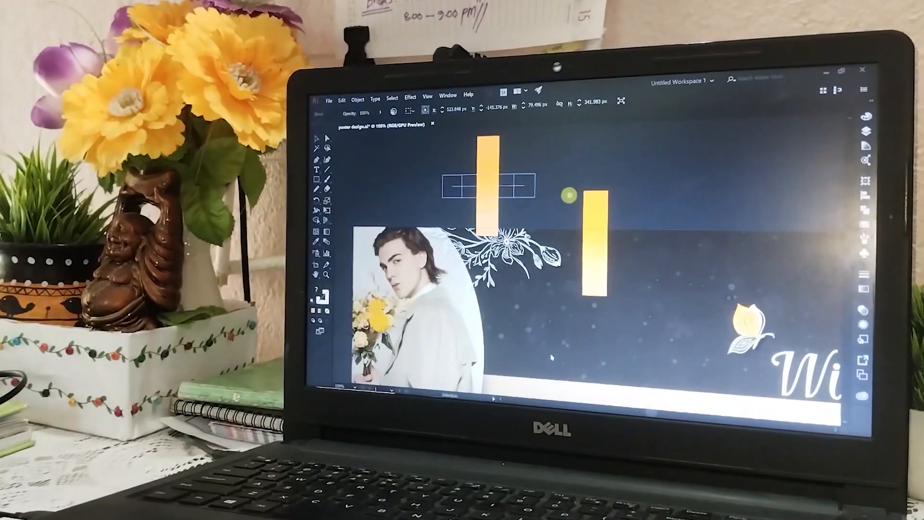
# Rotate the duplicated blended color bar to horizontal above the artboard and recolor one of its end rectangles olive
pyautogui.moveTo(570, 195); pyautogui.dragTo(569, 195)
pyautogui.doubleClick(522, 185)
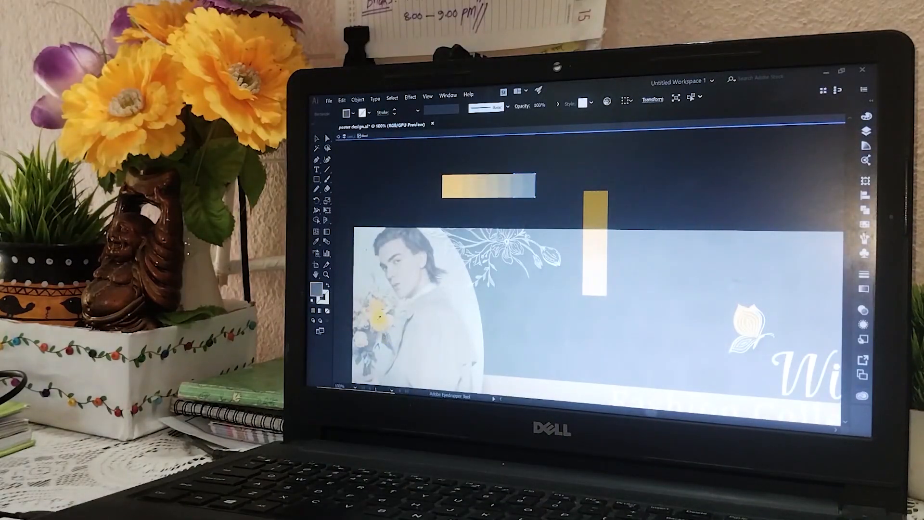
pyautogui.press('v')
pyautogui.doubleClick(355, 168)
pyautogui.moveTo(496, 187); pyautogui.dragTo(501, 182)
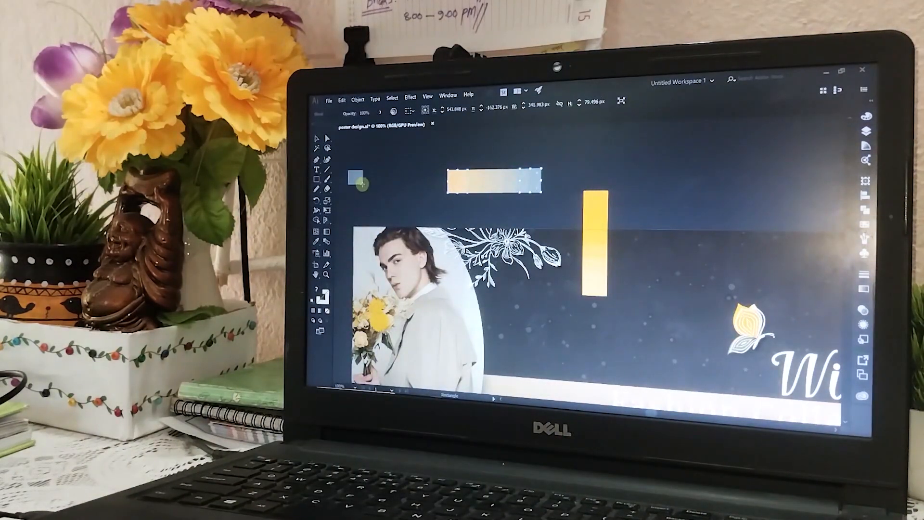
# Recolor the horizontal bar as a light-to-dark olive blend using the small swatch square, and rotate the yellow bar to horizontal
pyautogui.click(362, 184)
pyautogui.press('i')
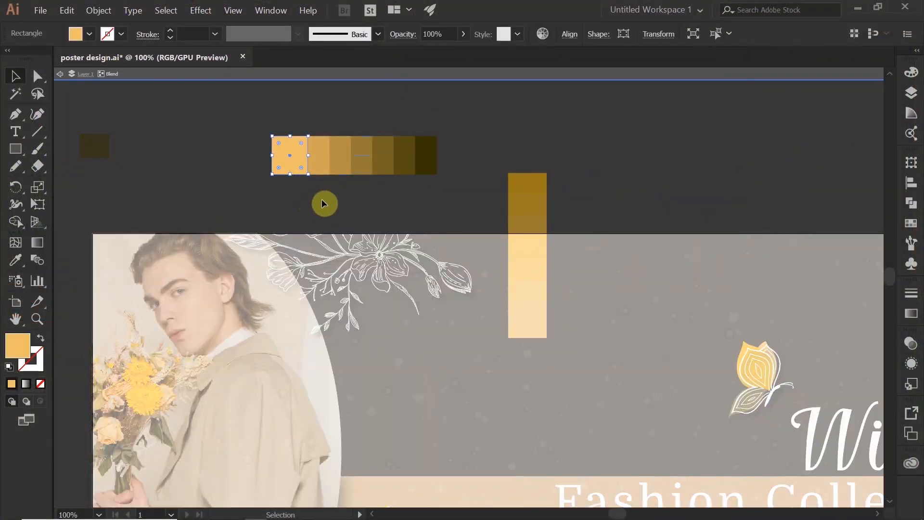
pyautogui.click(60, 324)
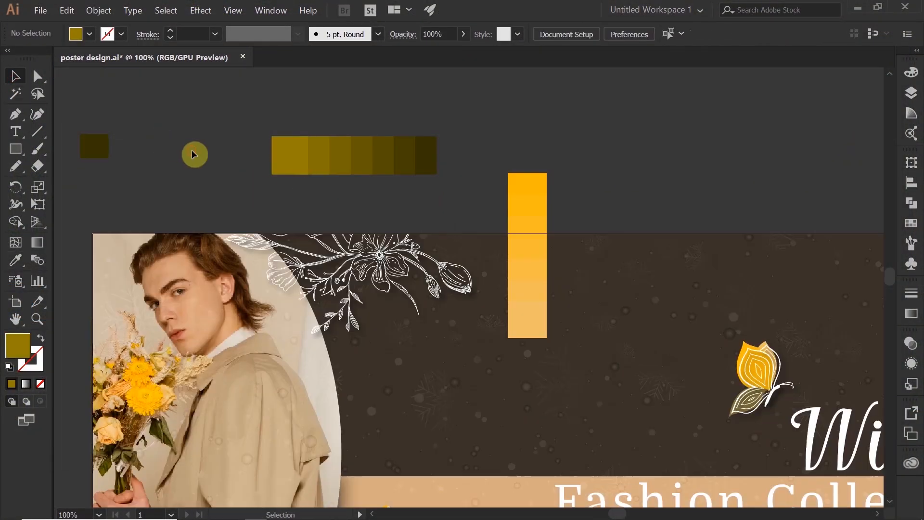
pyautogui.moveTo(551, 169); pyautogui.dragTo(592, 179)
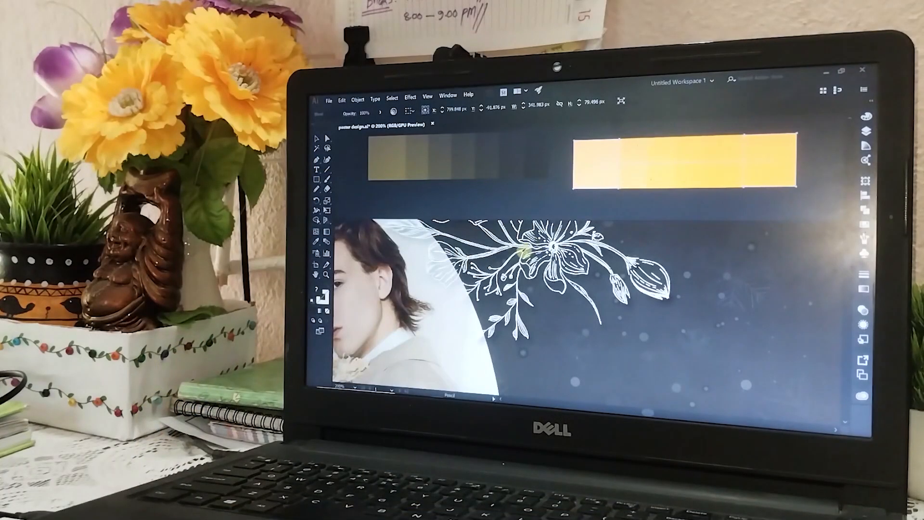
# Color the petals of the upper central flower with freehand shapes in golden yellow and light orange sampled from the yellow bar
pyautogui.click(741, 150)
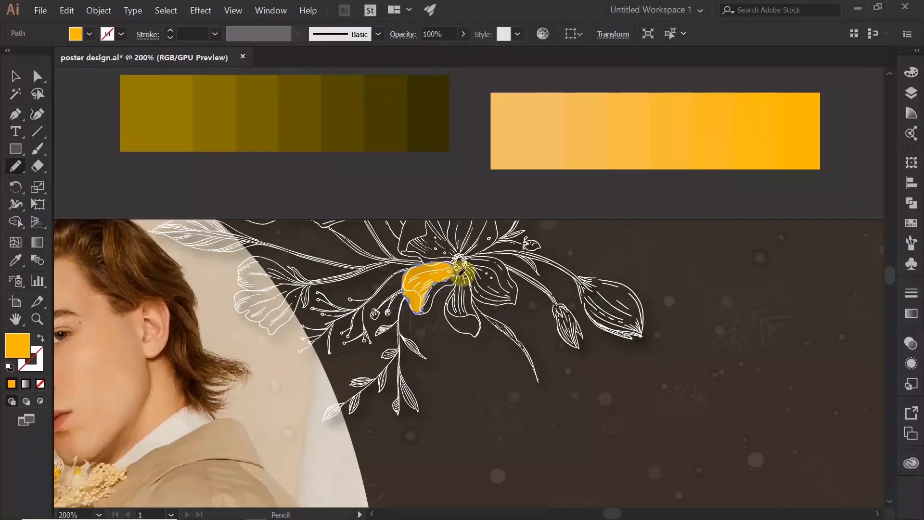
pyautogui.press('i')
pyautogui.click(619, 120)
pyautogui.click(16, 165)
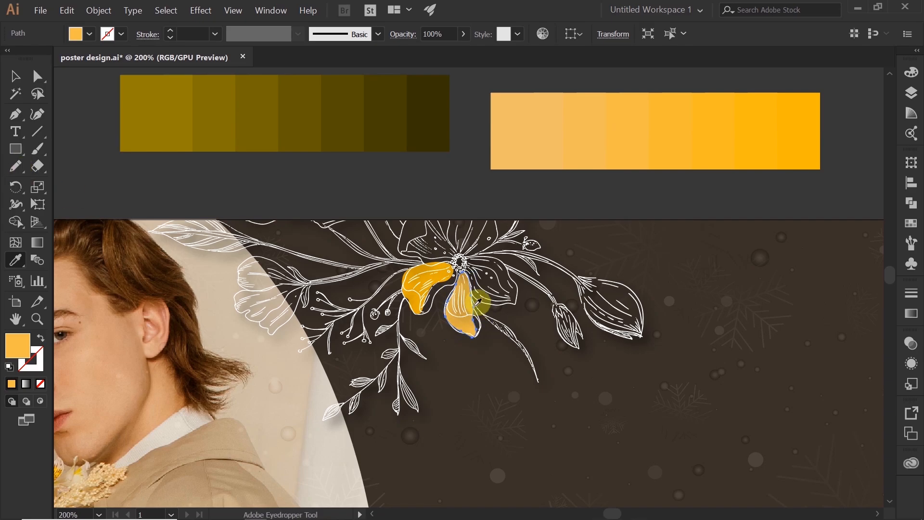
pyautogui.moveTo(505, 265); pyautogui.dragTo(501, 260)
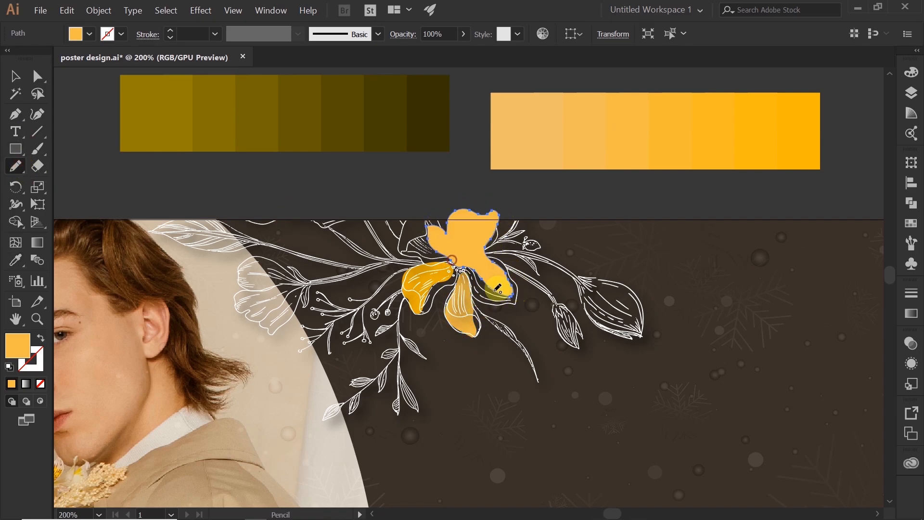
pyautogui.press('i')
pyautogui.click(787, 100)
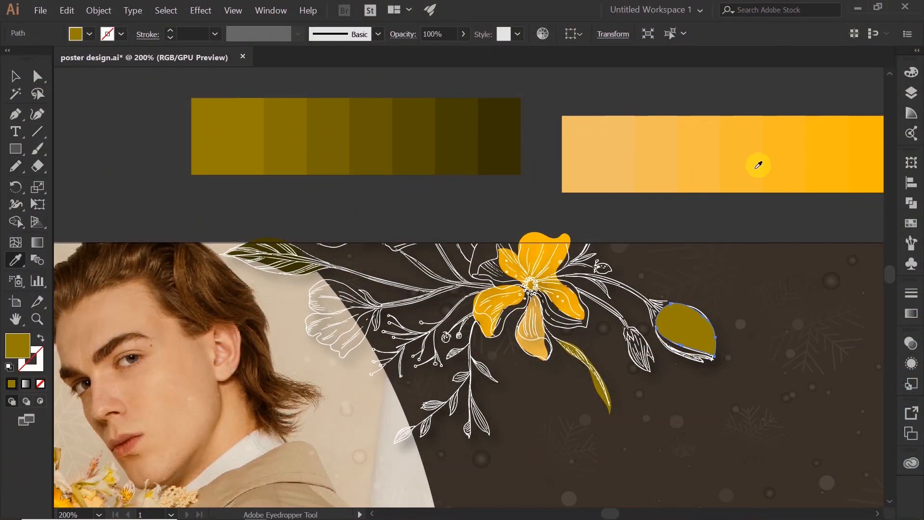
# Fill the freehand shape on the upper flower branch's large bud golden yellow and send it behind the line art
pyautogui.click(868, 118)
pyautogui.hotkey('ctrl', '[')
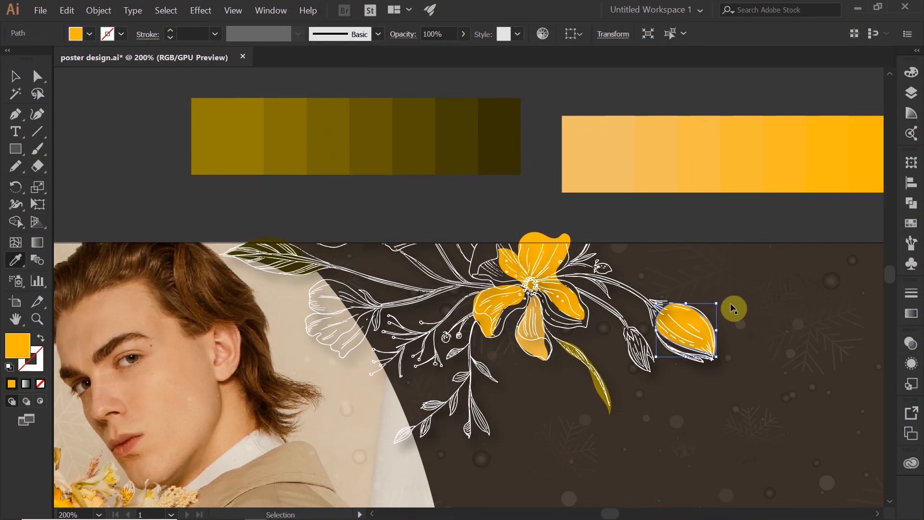
pyautogui.scroll(-2, 645, 247)
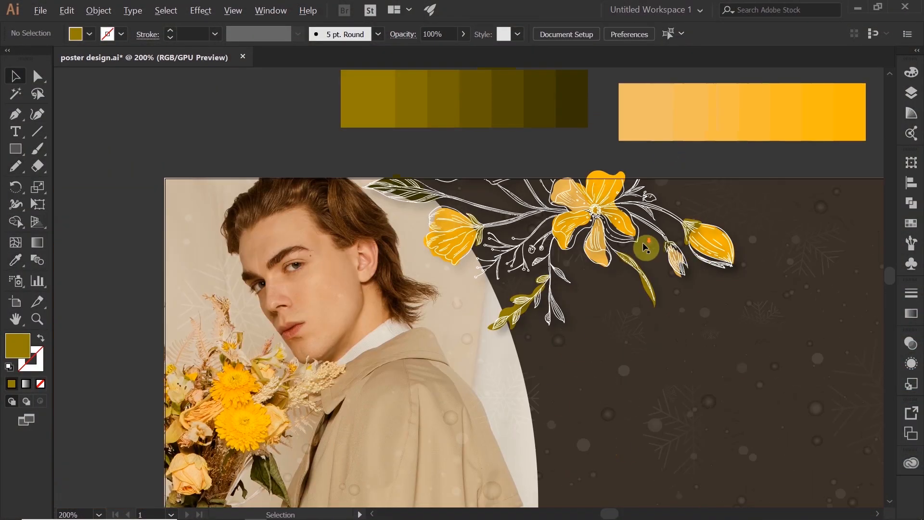
pyautogui.moveTo(650, 332); pyautogui.dragTo(481, 239)
pyautogui.scroll(-1, 481, 239)
pyautogui.moveTo(730, 182); pyautogui.dragTo(541, 147)
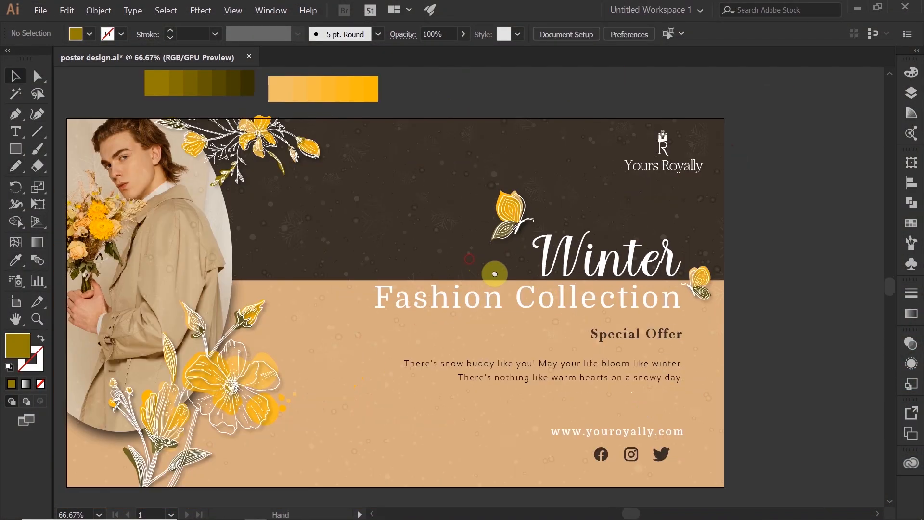